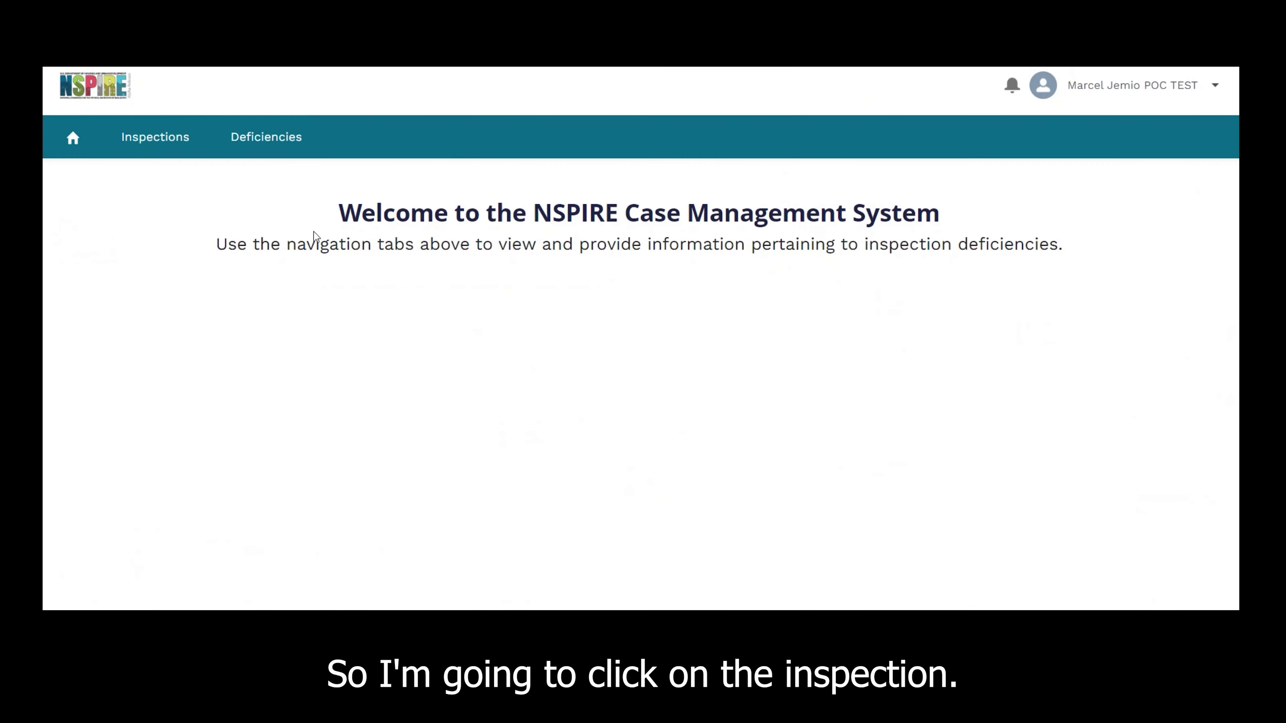
- Open the Recently Viewed Inspections list showing INSP-00663 for ST. MARTIN
click(165, 149)
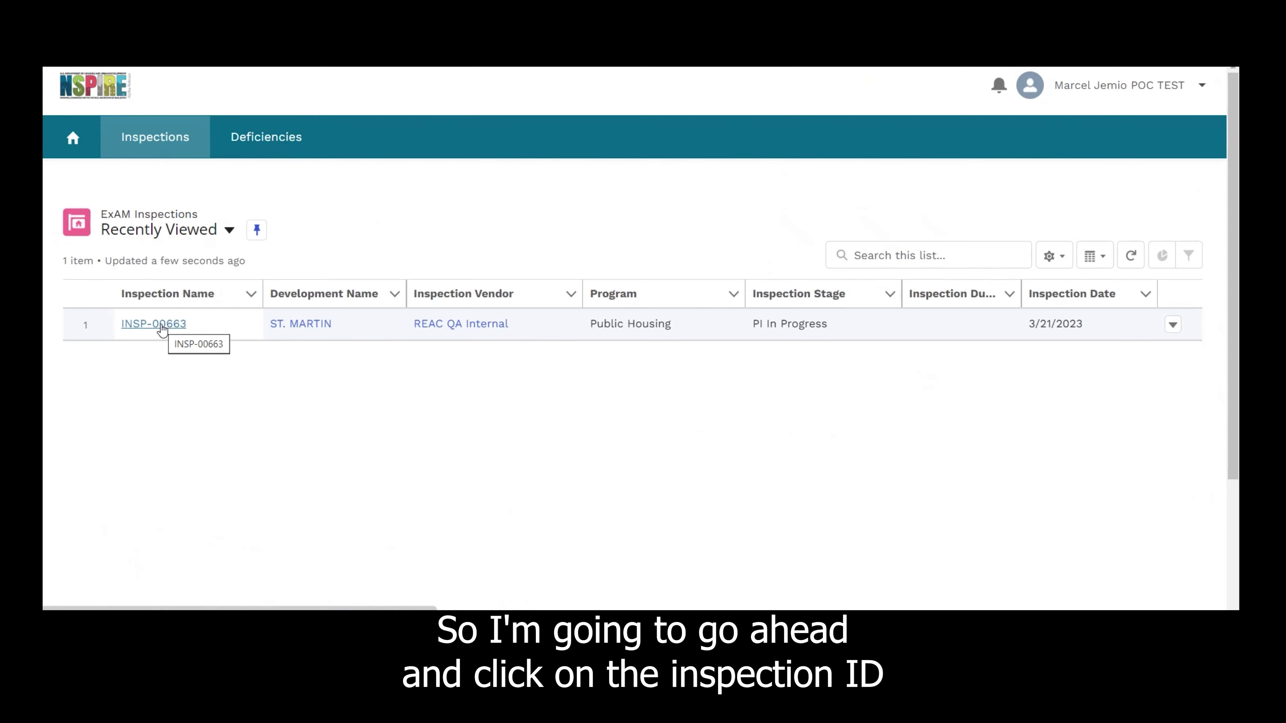
click(161, 325)
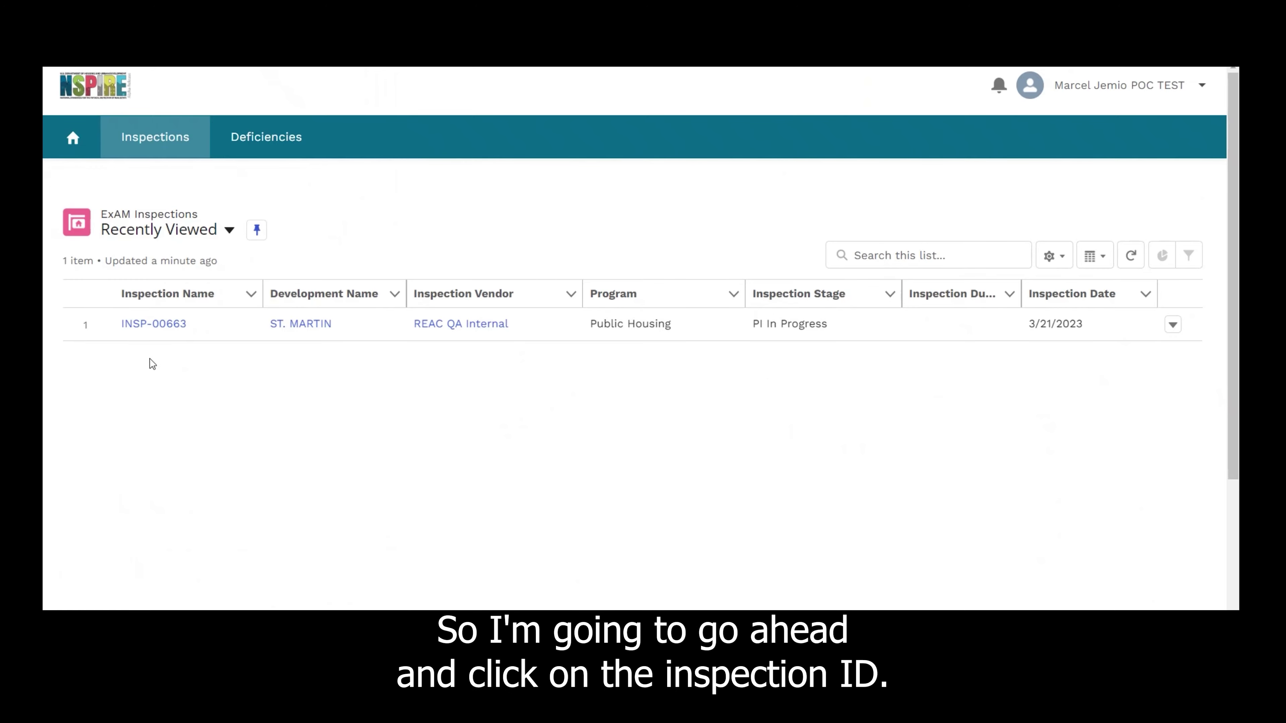
- Open inspection INSP-00663 and scroll through its details, counts and ExAM Deficiencies
click(156, 327)
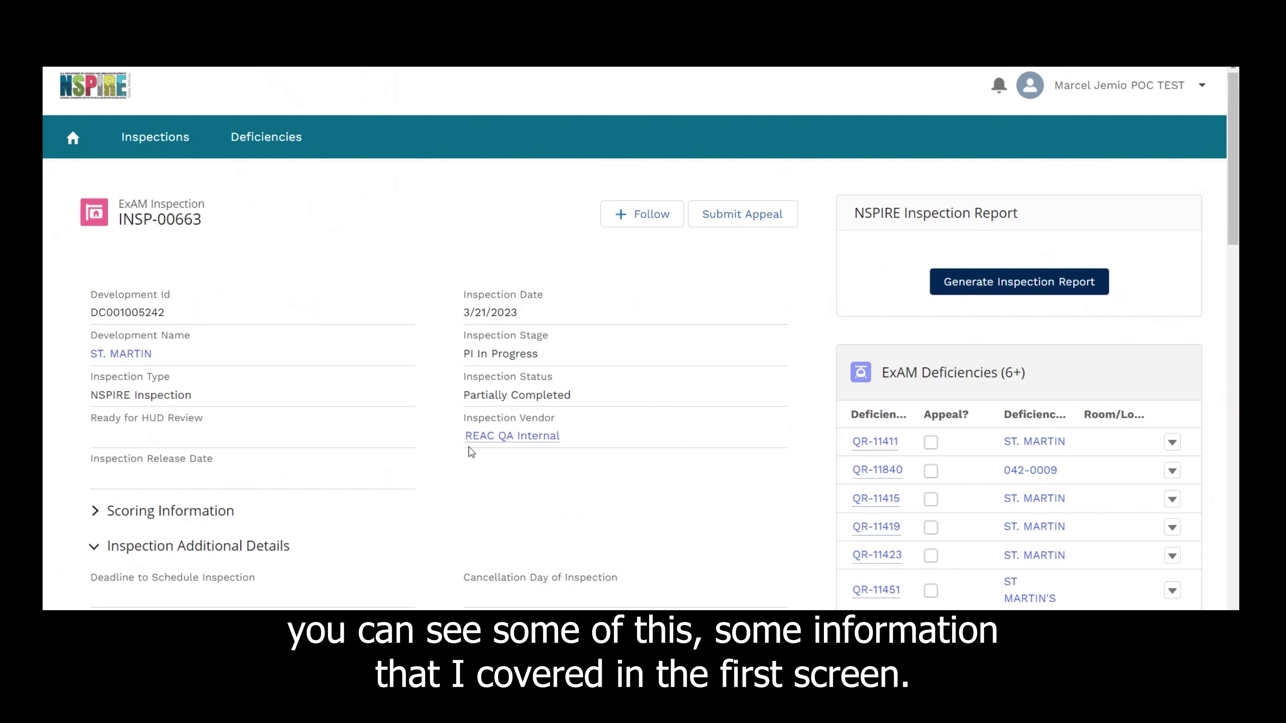
scroll(471, 453, down, 6)
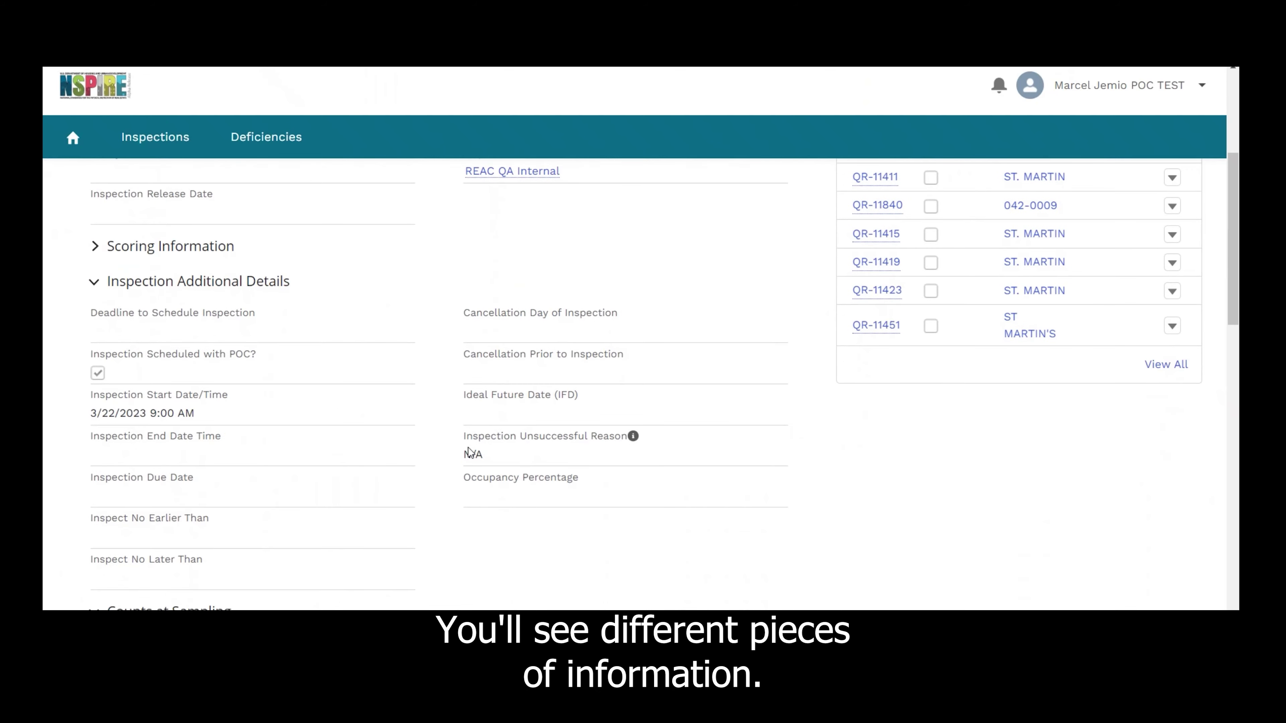
scroll(471, 453, down, 2)
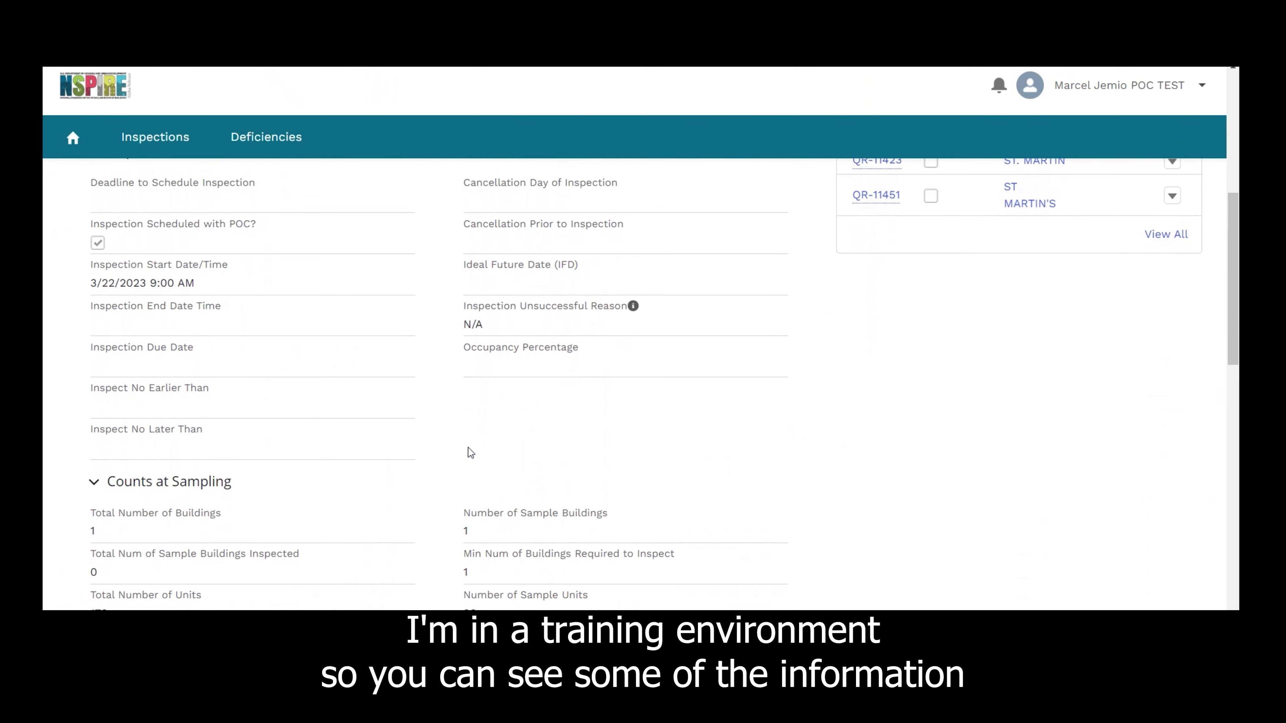
scroll(471, 452, down, 4)
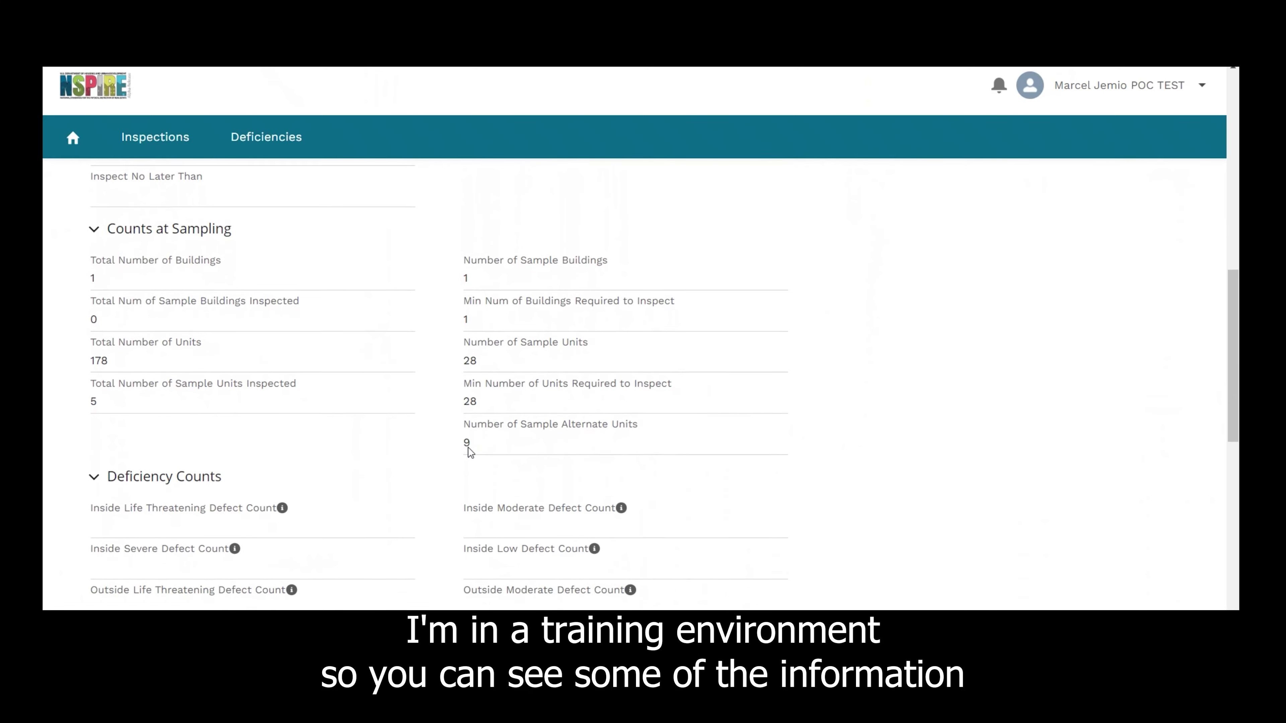
scroll(469, 447, down, 3)
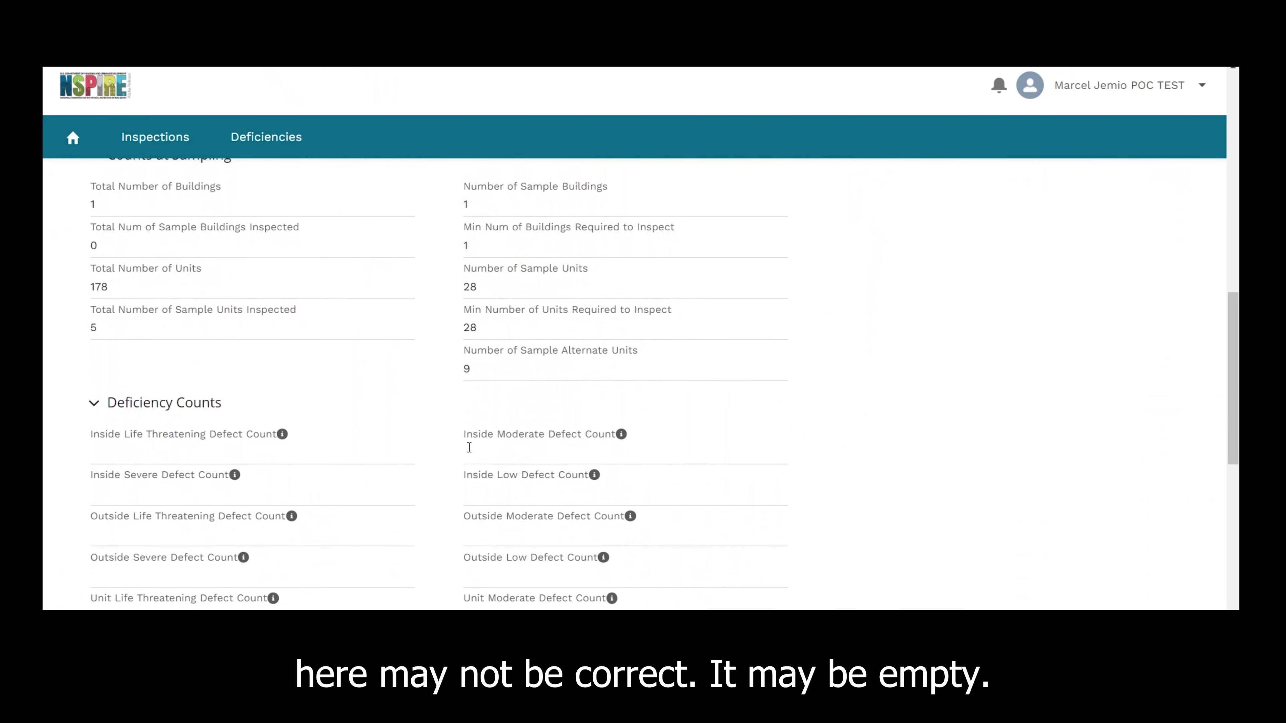
scroll(469, 447, down, 5)
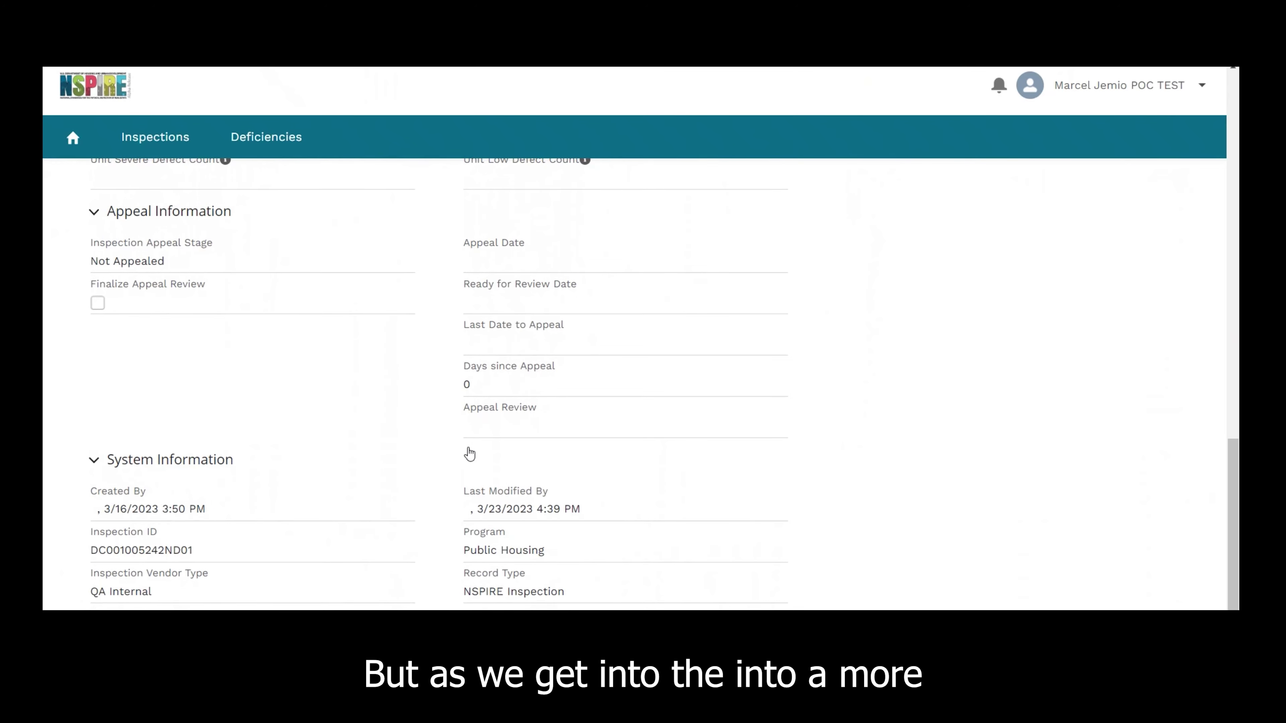
scroll(469, 448, up, 6)
scroll(469, 454, up, 14)
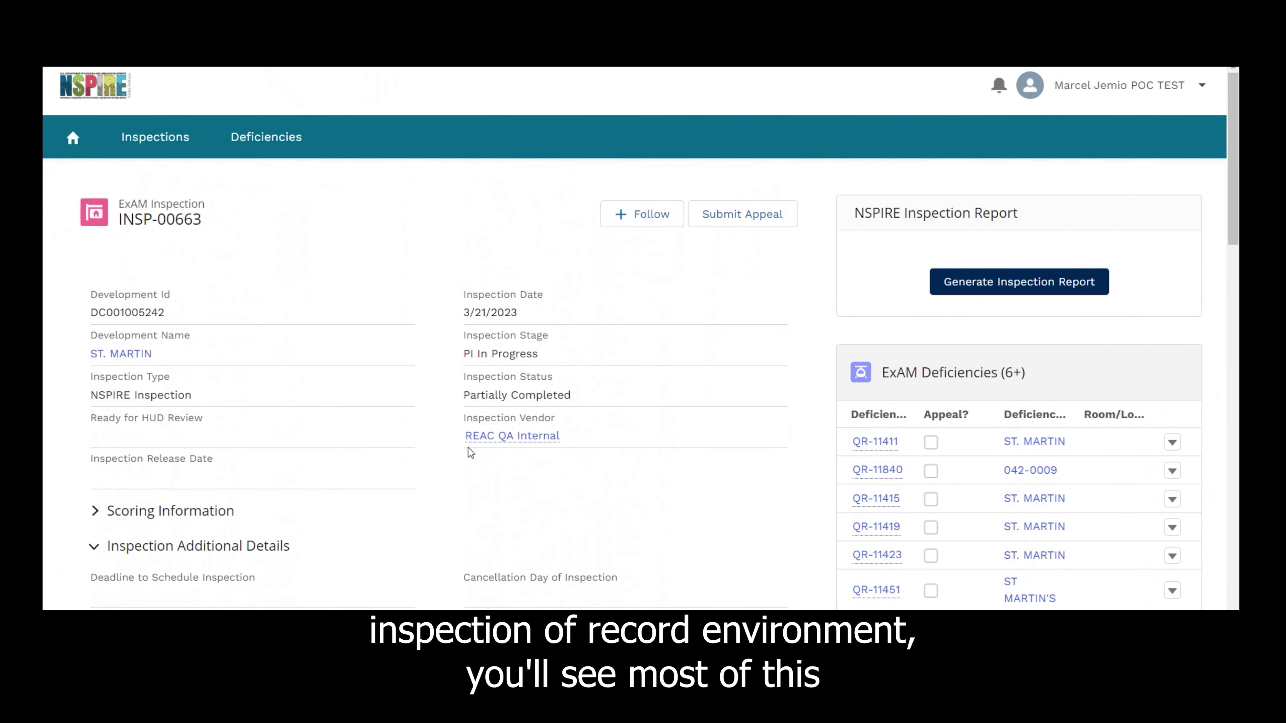
scroll(470, 452, down, 10)
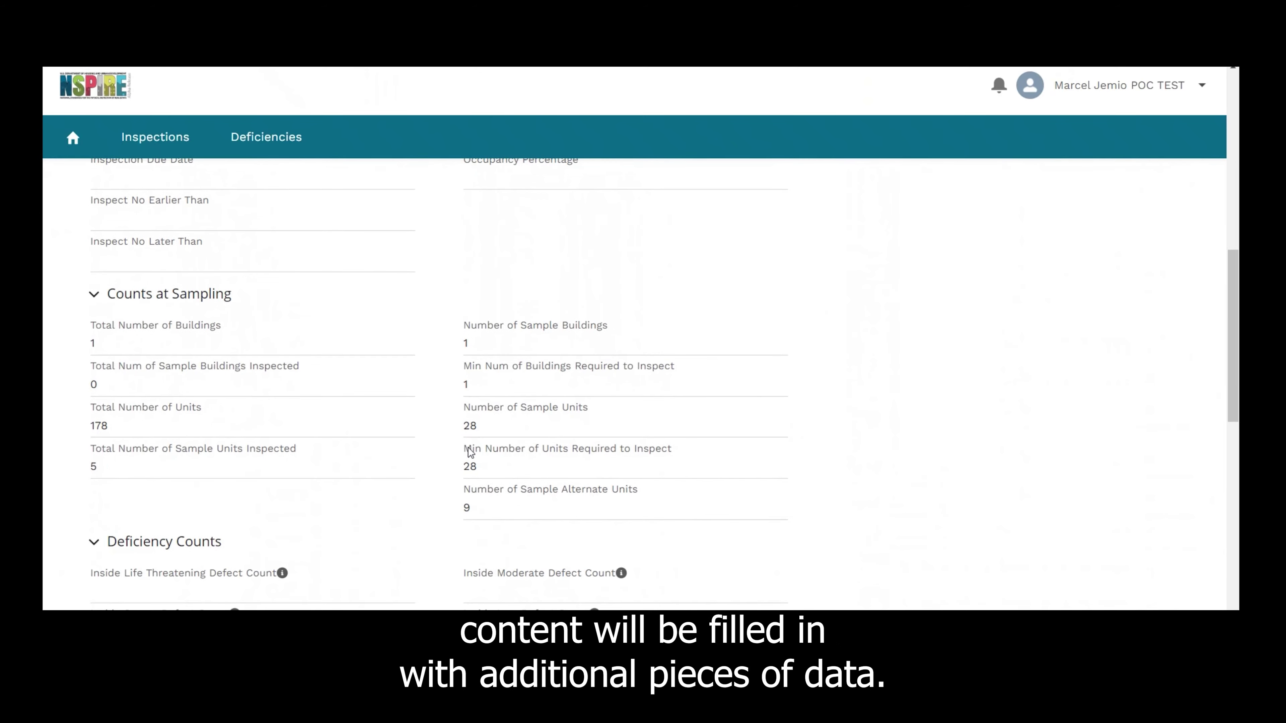
scroll(470, 453, up, 10)
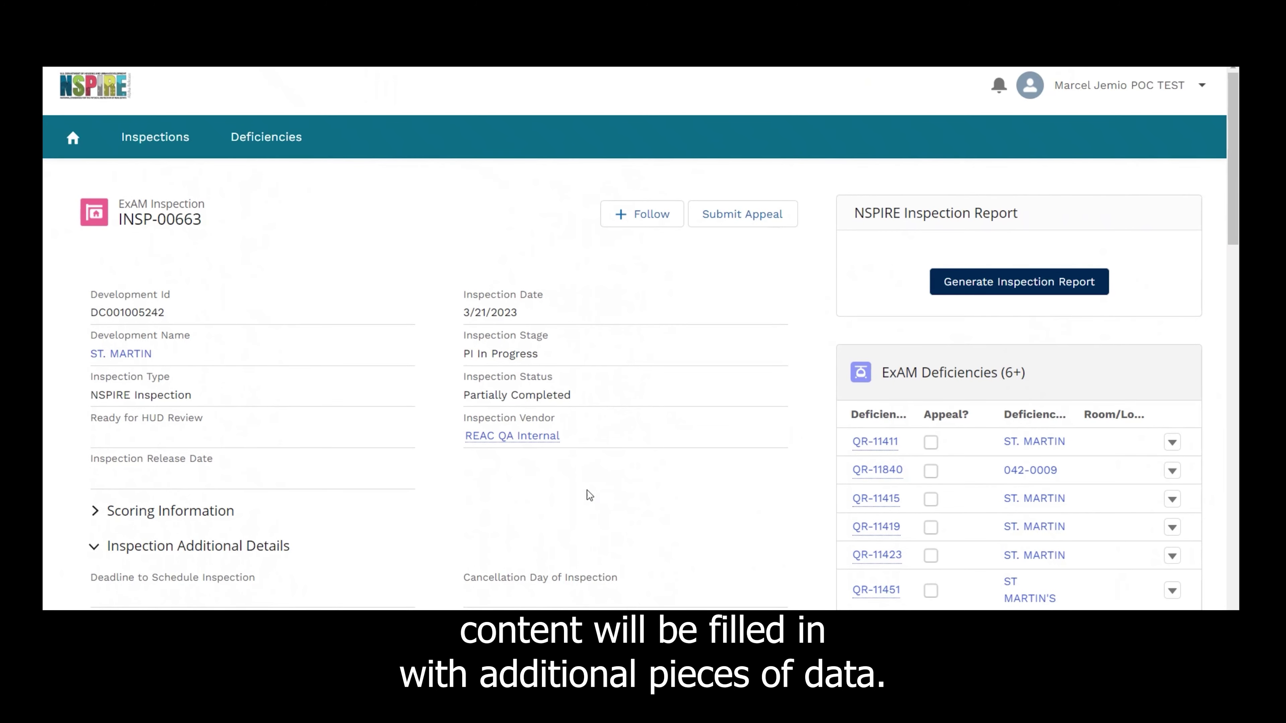
scroll(767, 488, down, 3)
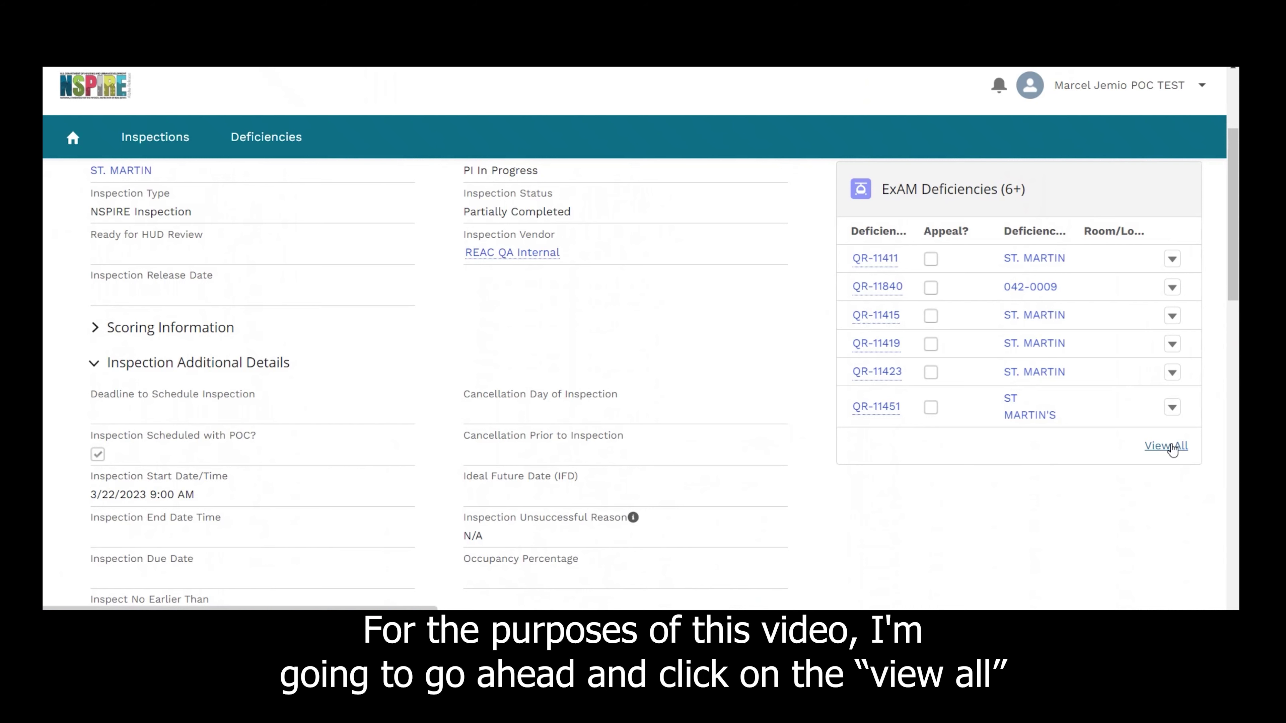
- View All ExAM Deficiencies for INSP-00663, showing 50+ Not Appealed items
click(1172, 447)
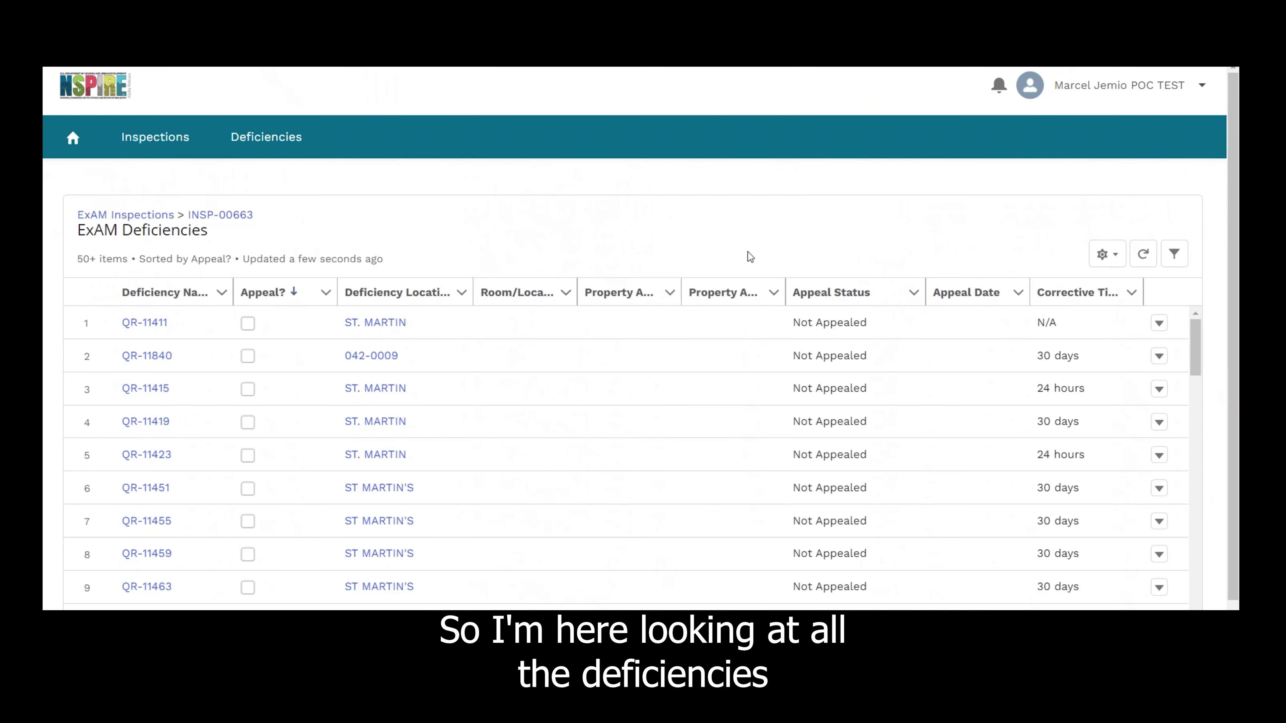
scroll(641, 250, down, 1)
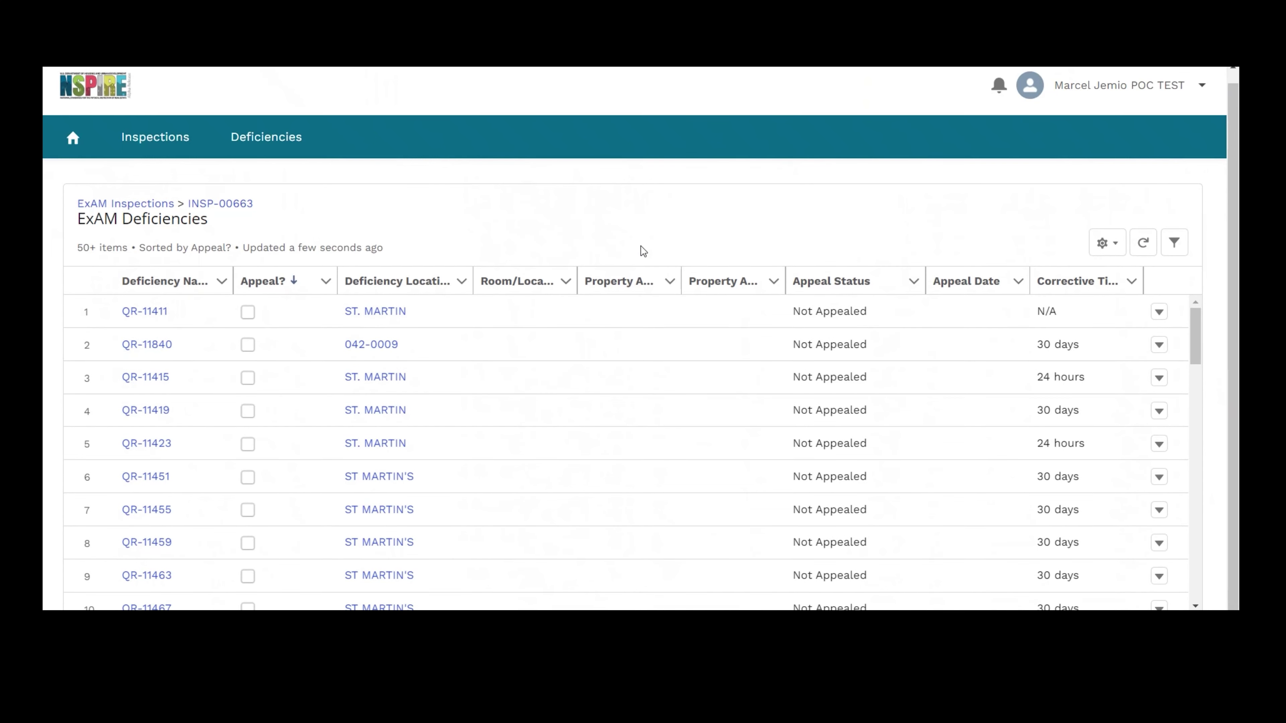
scroll(573, 394, down, 6)
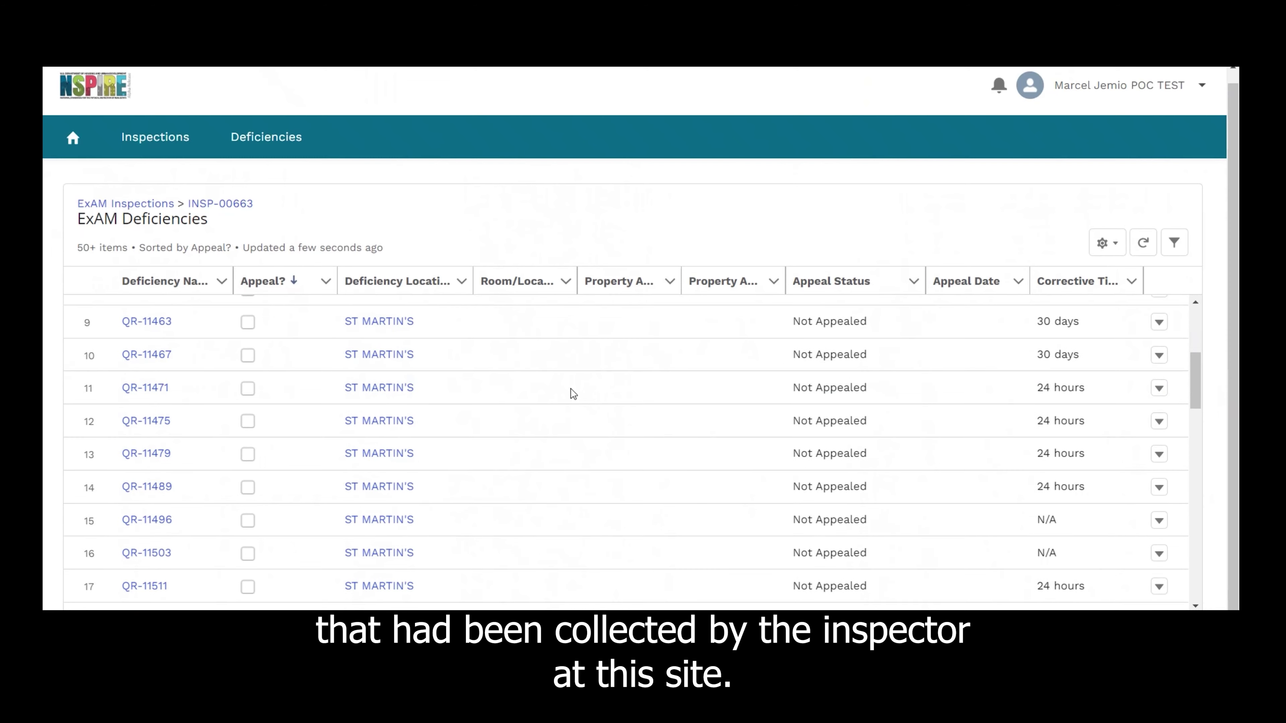
scroll(573, 394, down, 3)
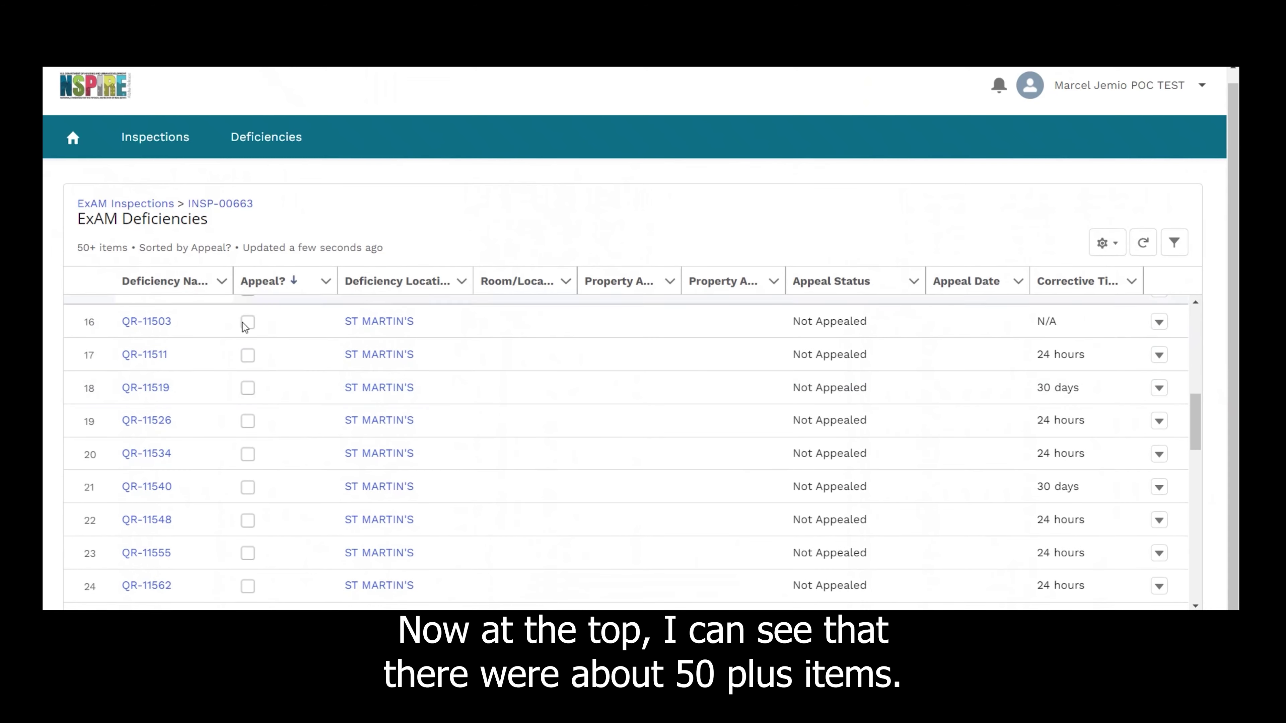
scroll(508, 428, down, 5)
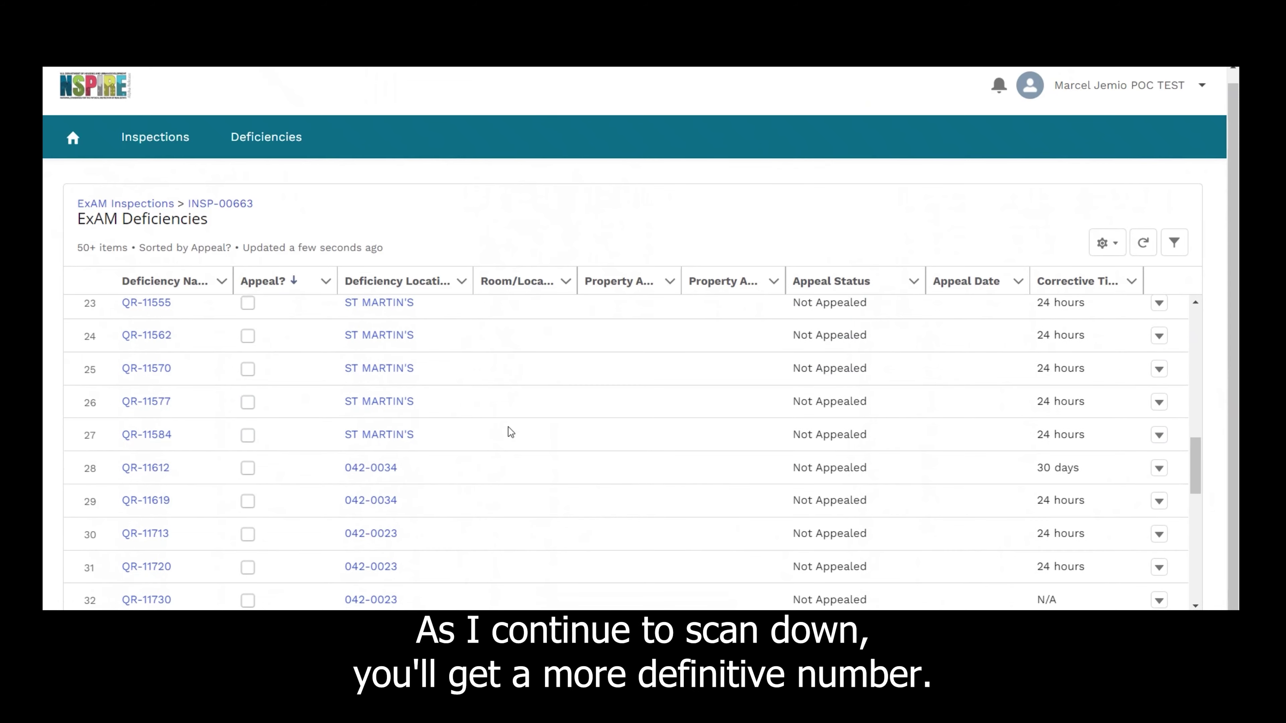
scroll(510, 432, down, 7)
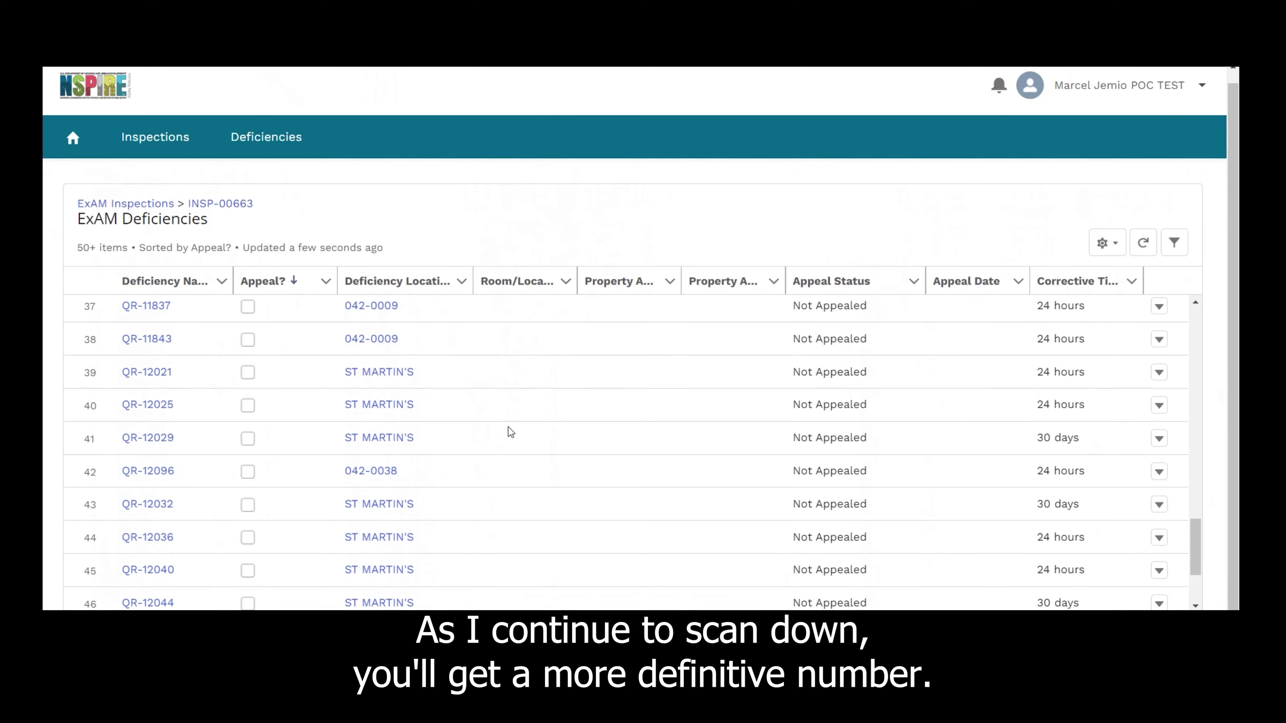
scroll(510, 432, down, 2)
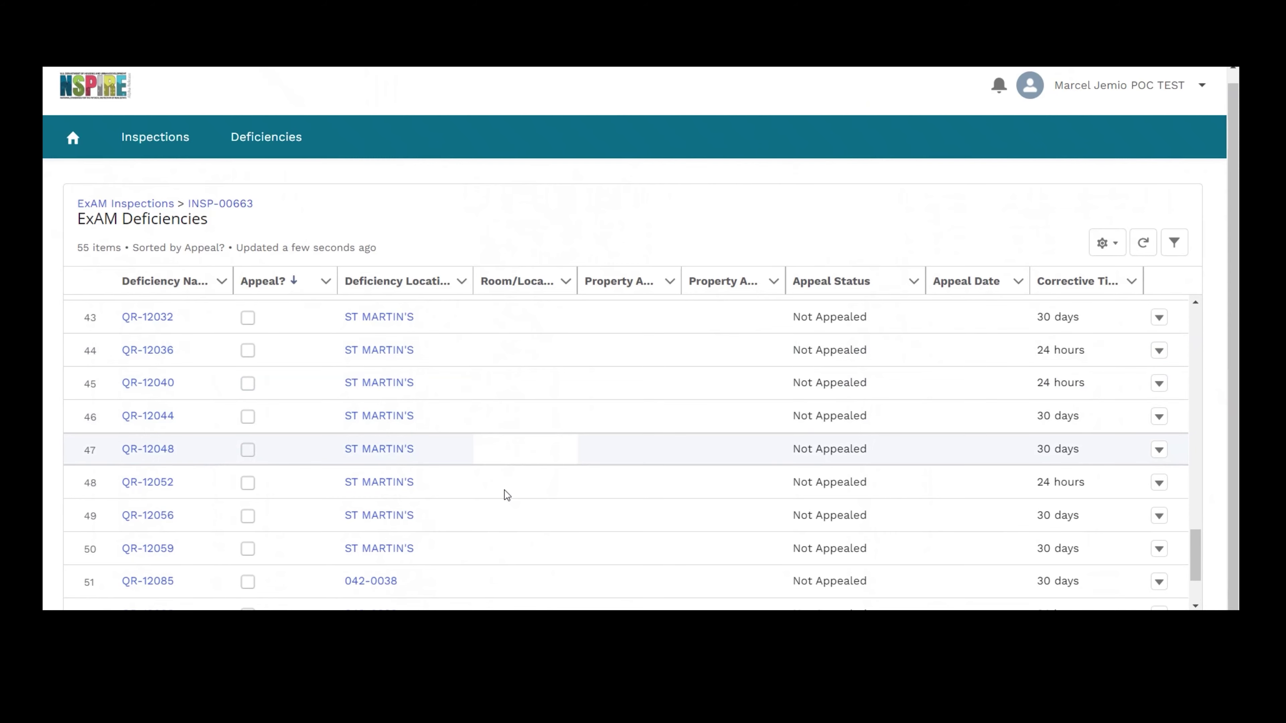
scroll(510, 531, down, 2)
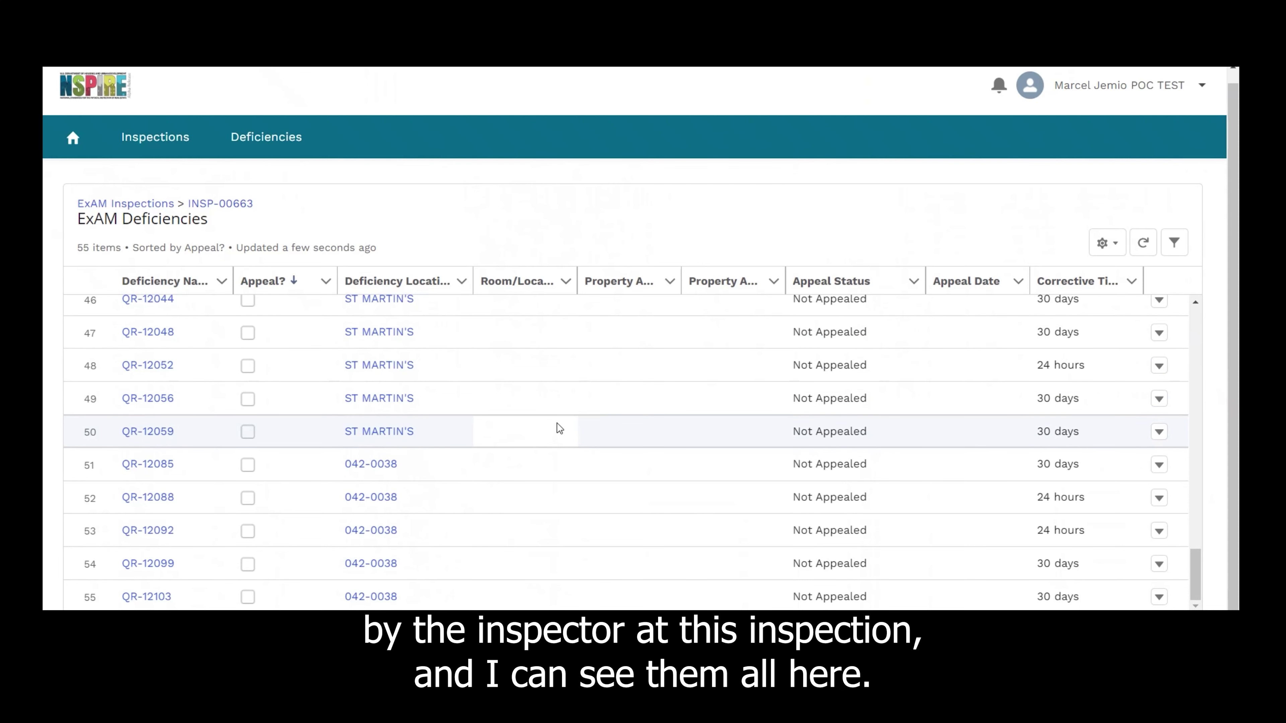
scroll(559, 428, up, 3)
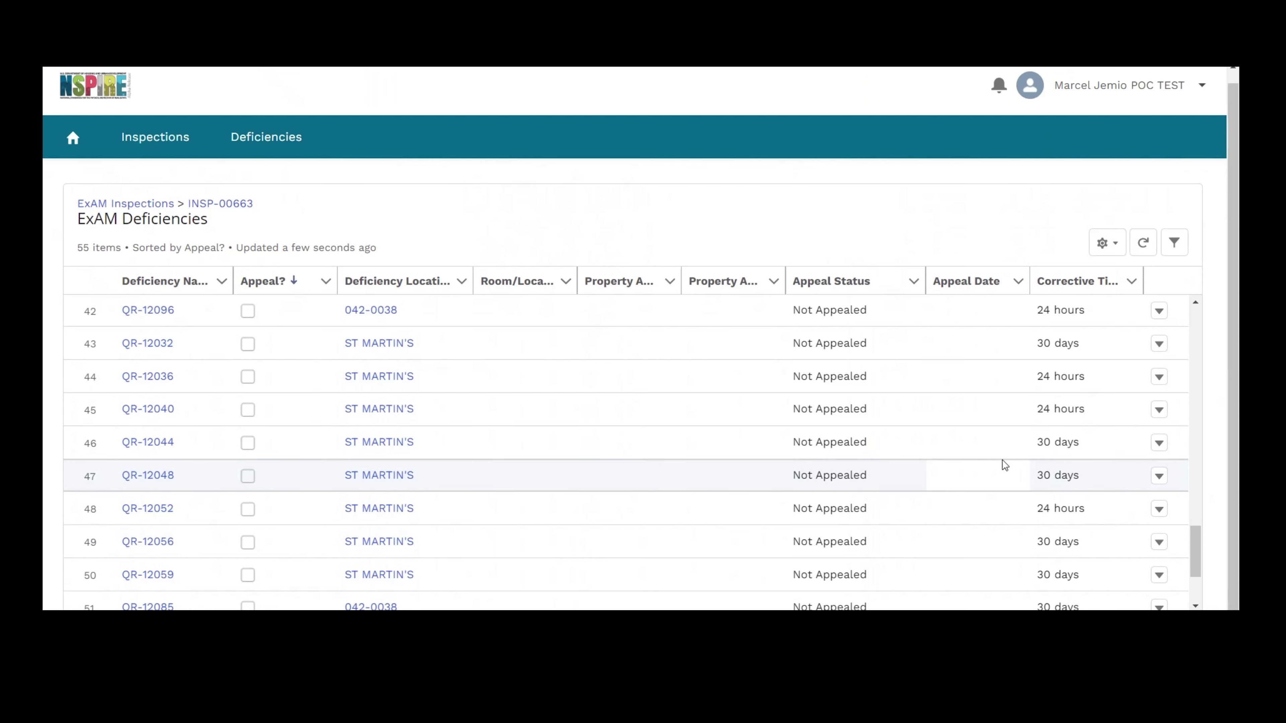
scroll(1005, 465, up, 2)
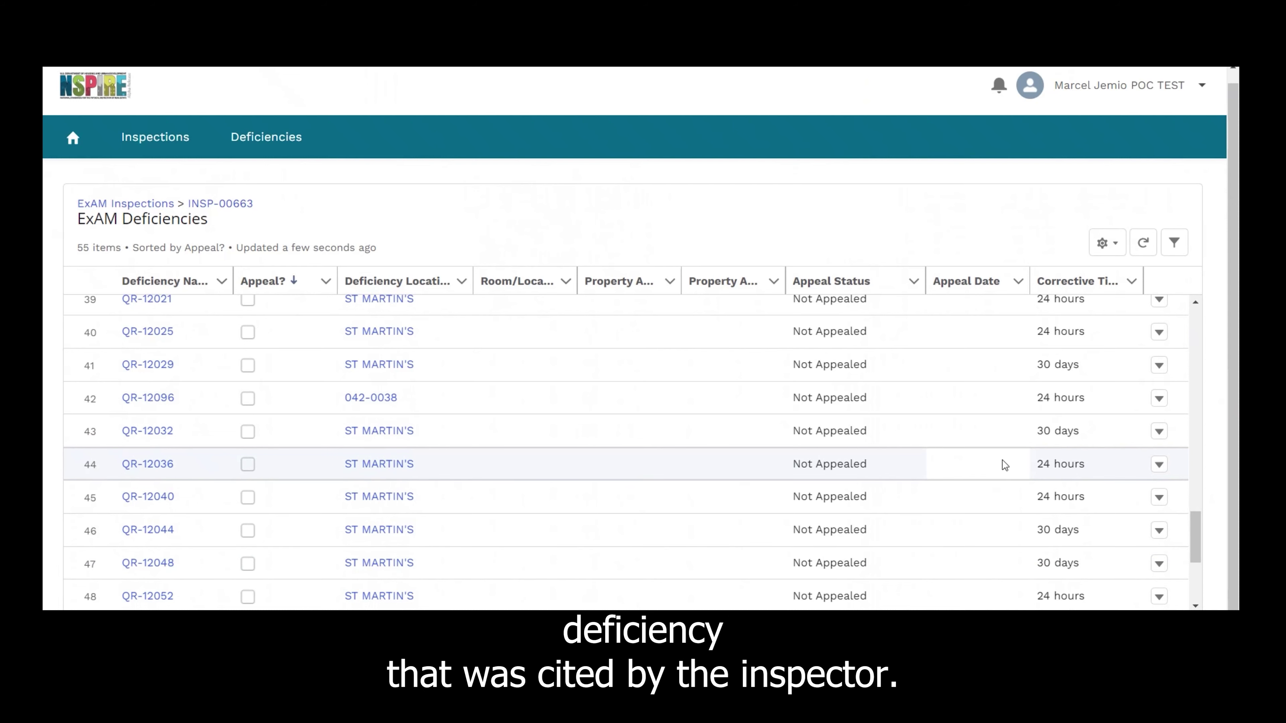
scroll(1005, 465, up, 5)
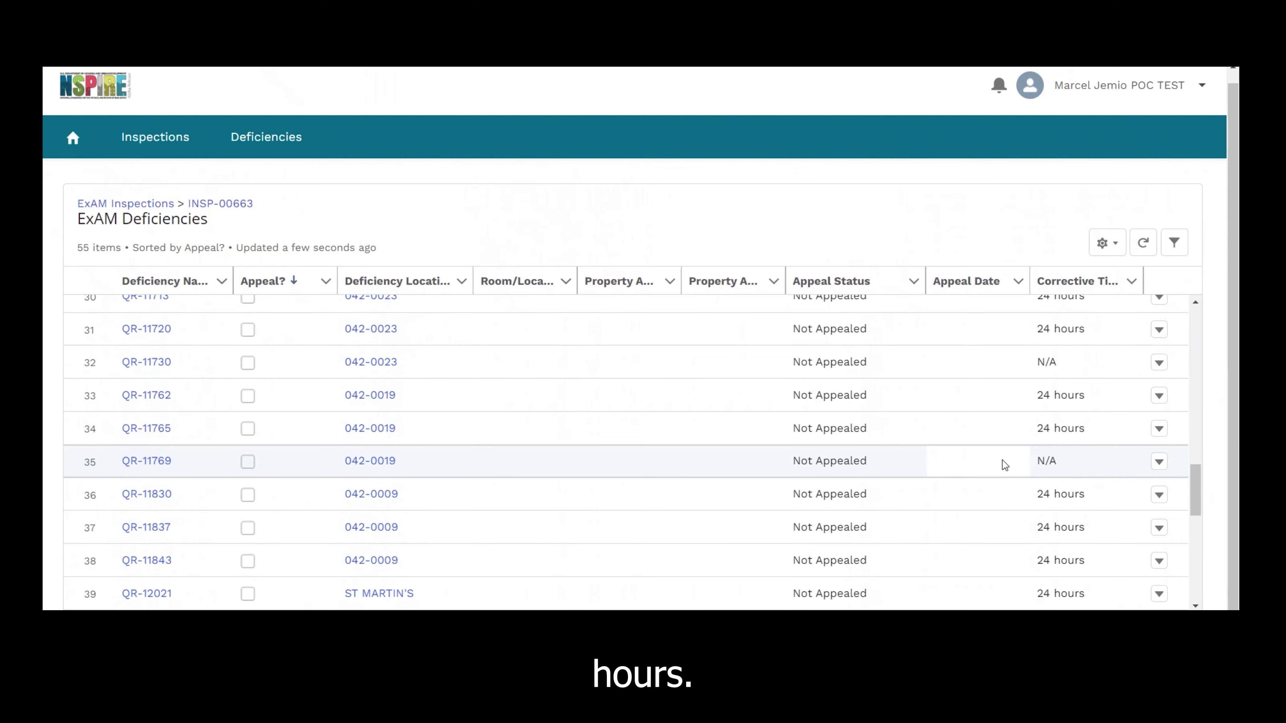
scroll(1005, 465, up, 5)
scroll(1005, 465, up, 3)
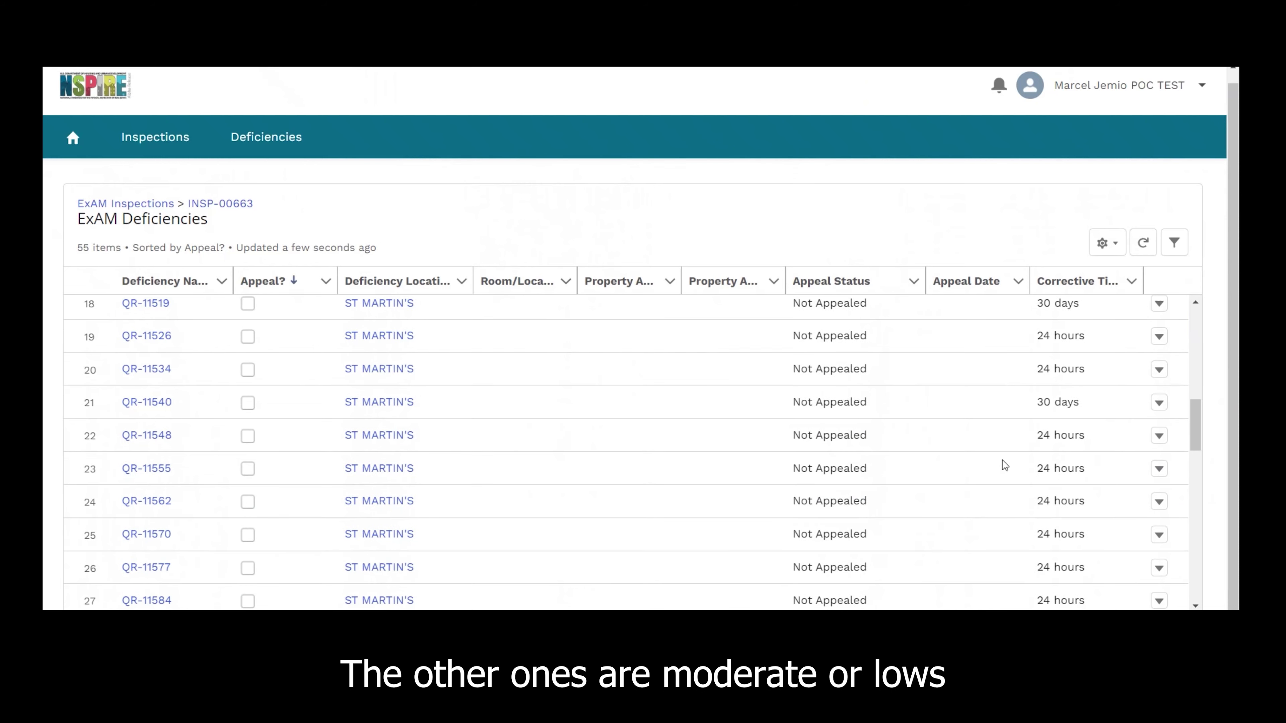
scroll(1005, 465, up, 8)
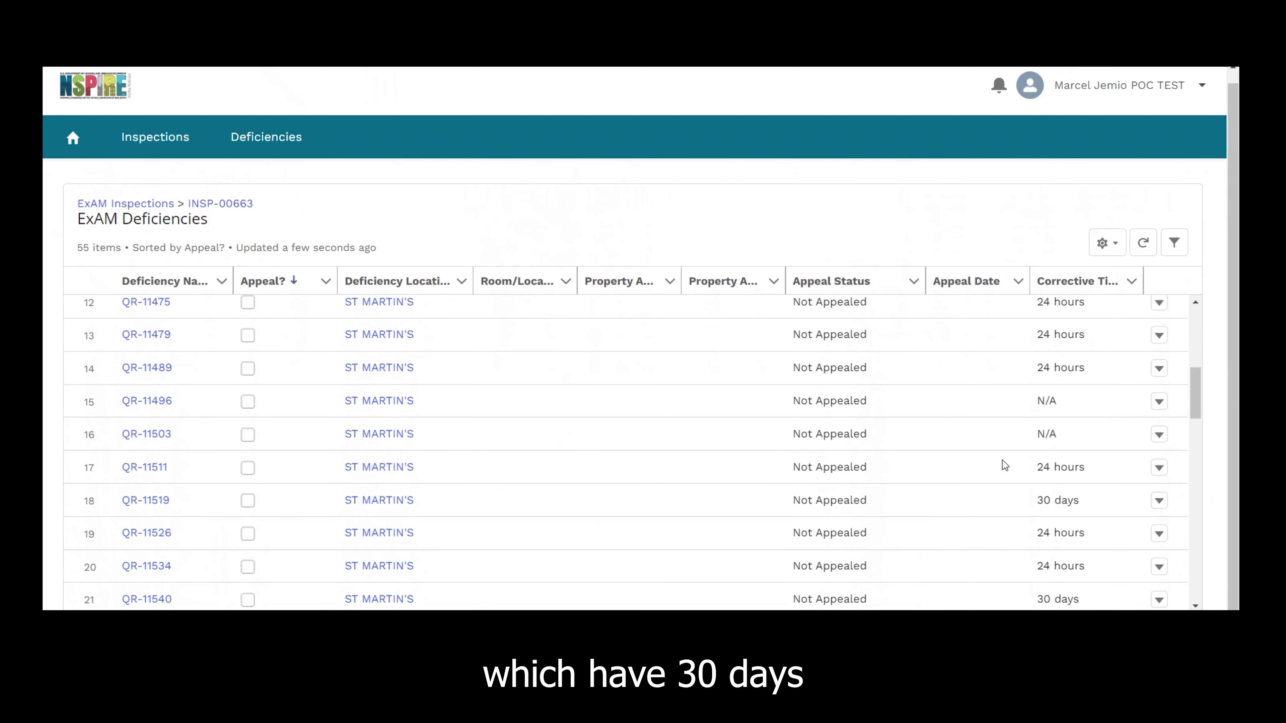
scroll(1005, 465, up, 1)
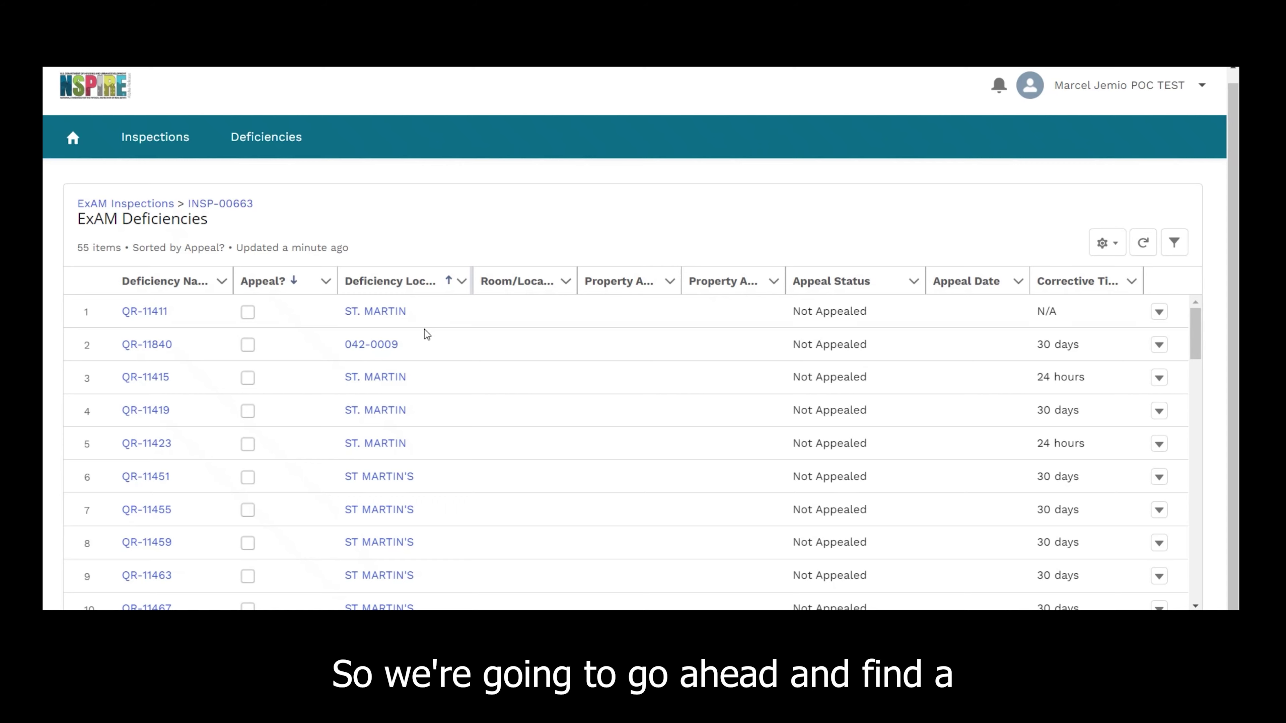
scroll(427, 355, down, 5)
scroll(427, 354, down, 4)
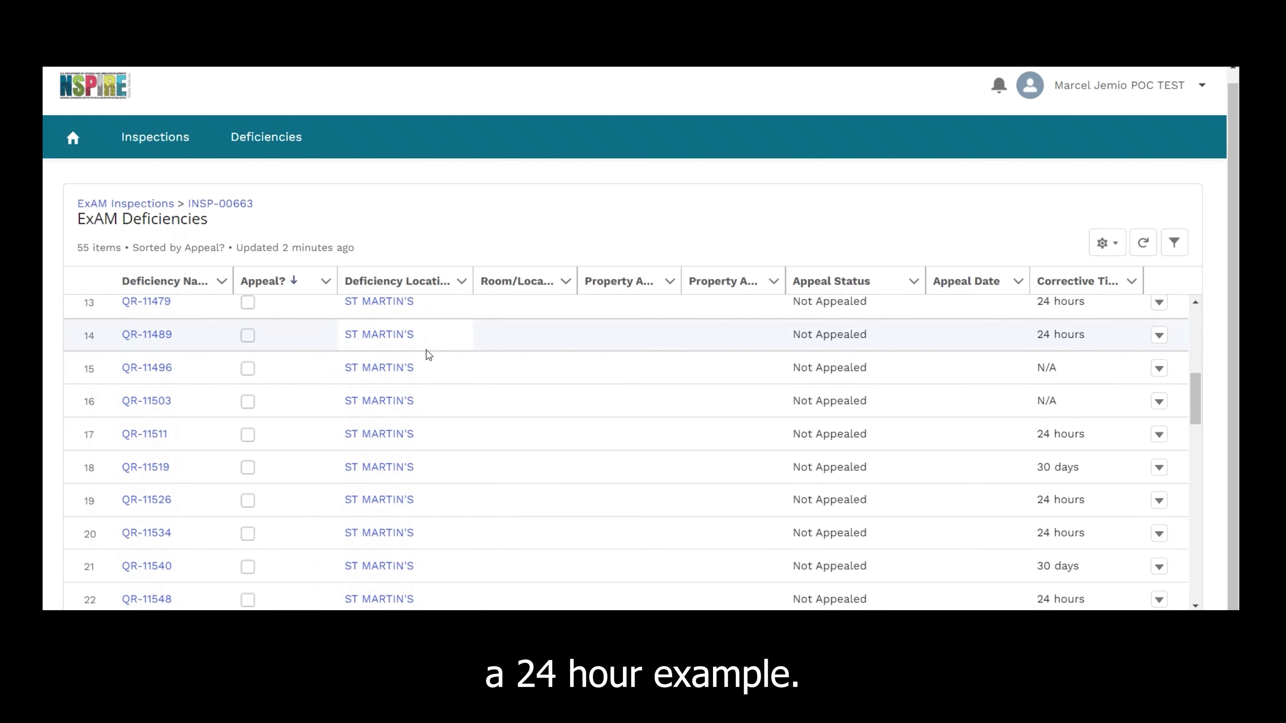
- Open deficiency QR-11526 (tape on sprinkler head) and review its Deficiency Comments
click(143, 501)
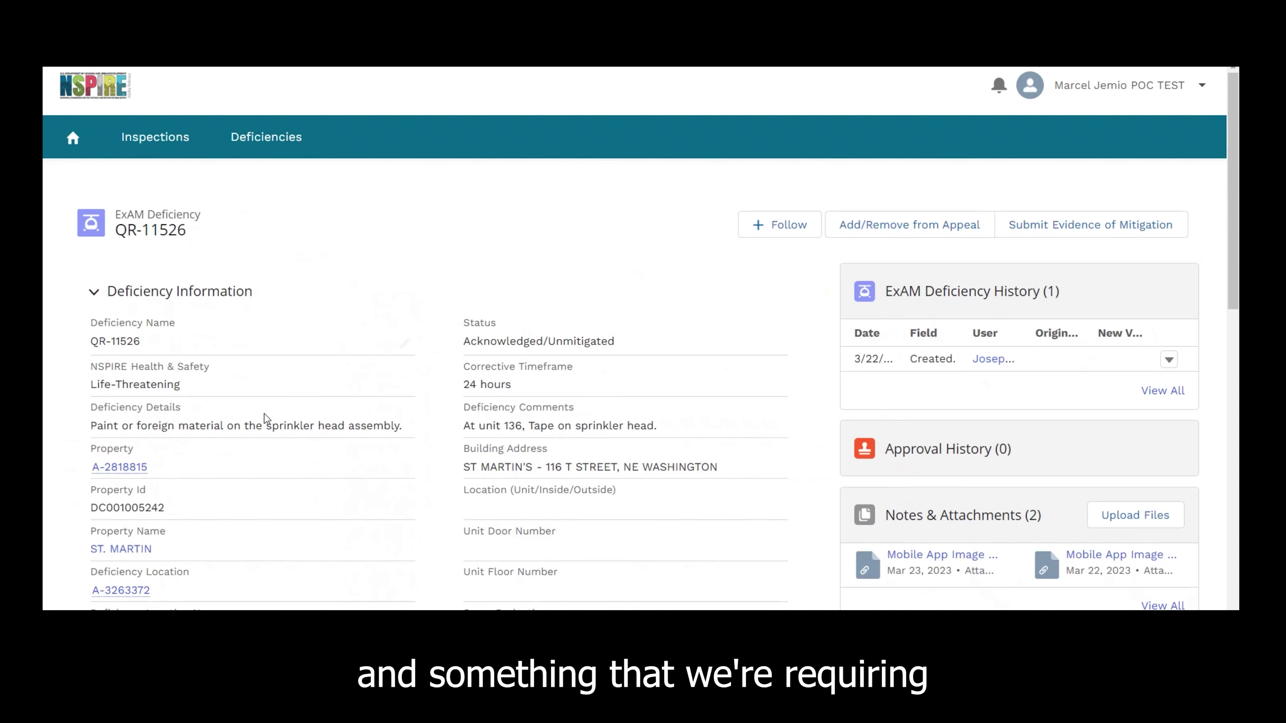
double_click(495, 408)
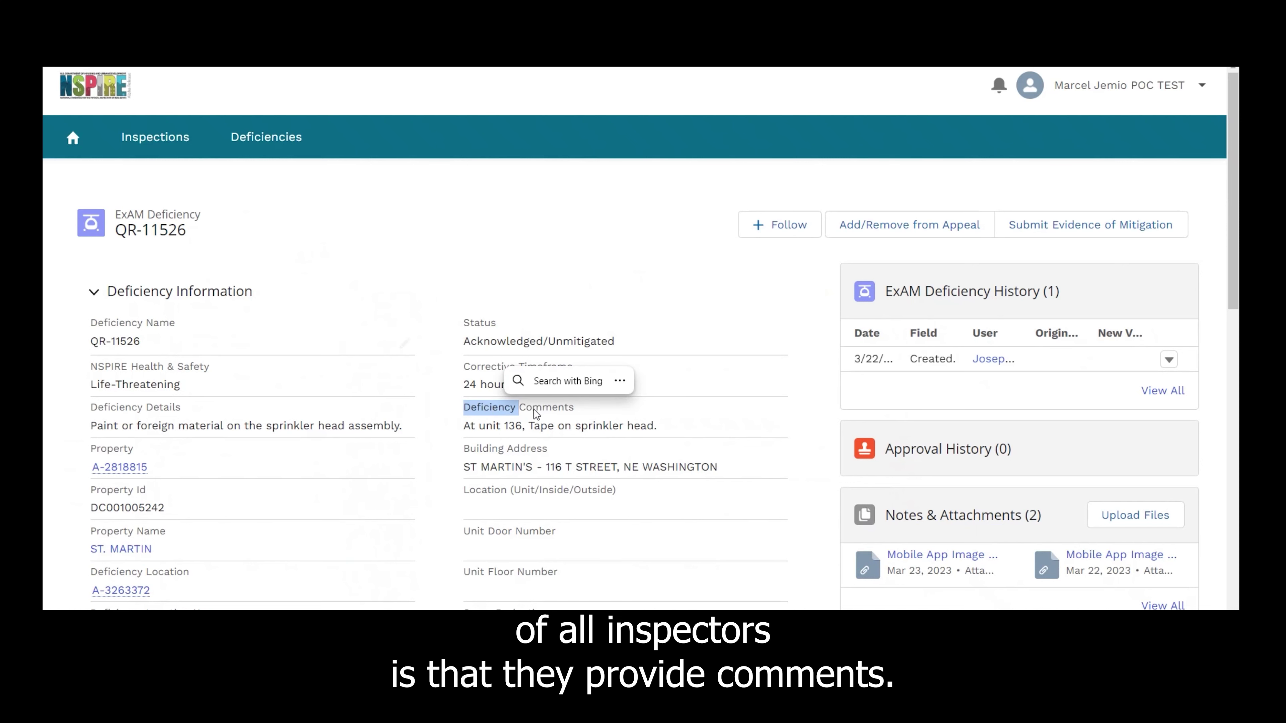
click(498, 428)
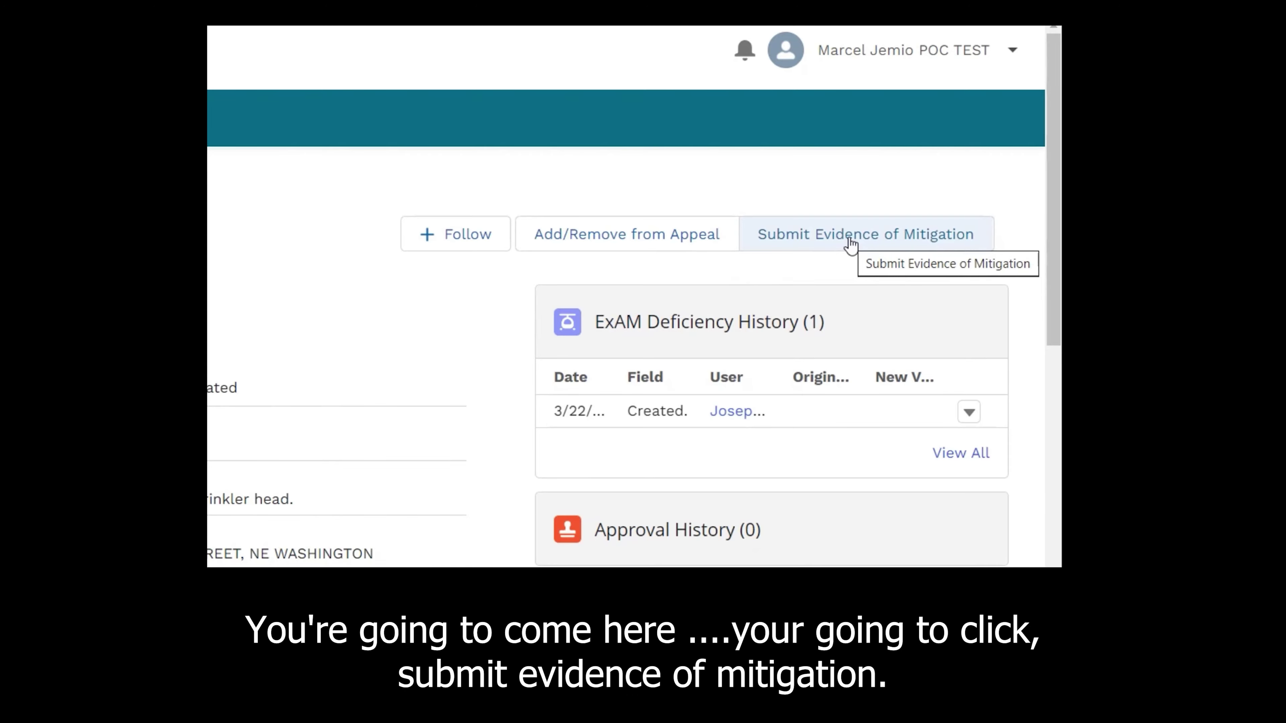
- Begin Submit Evidence of Mitigation with details 'Removed the tape from the sprinkler head assembly.'
click(850, 243)
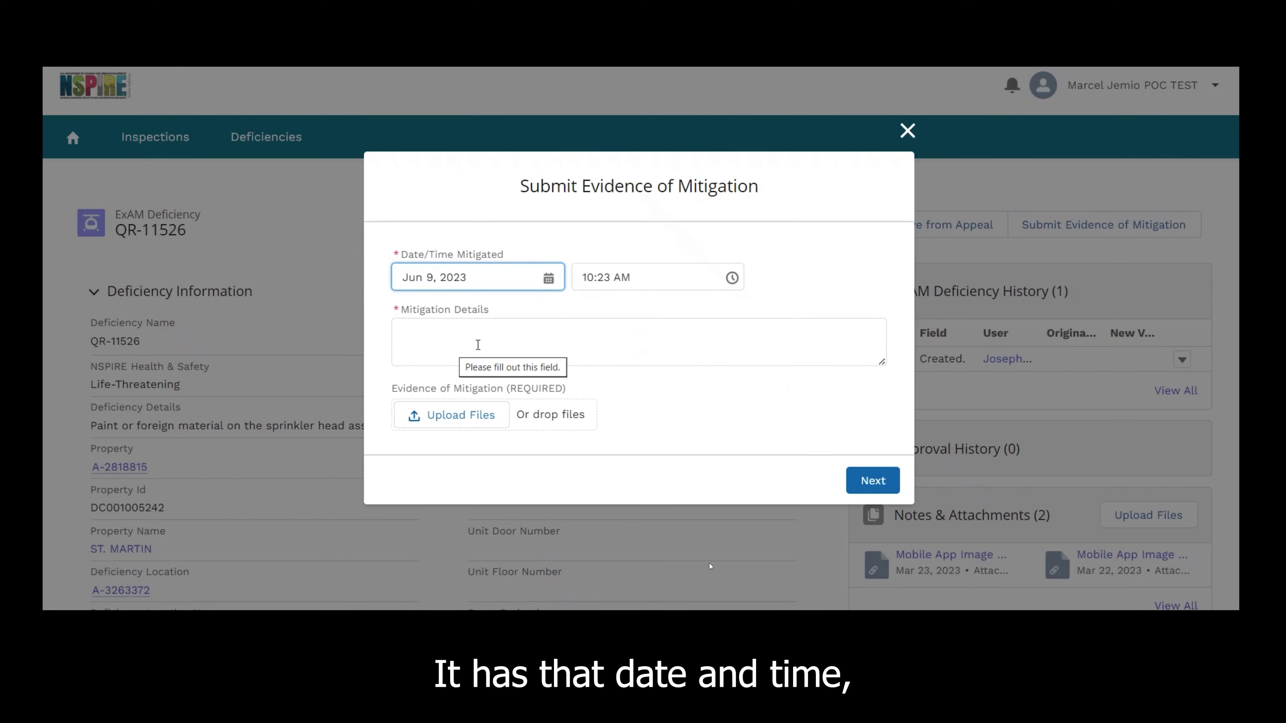
click(488, 345)
text(R)
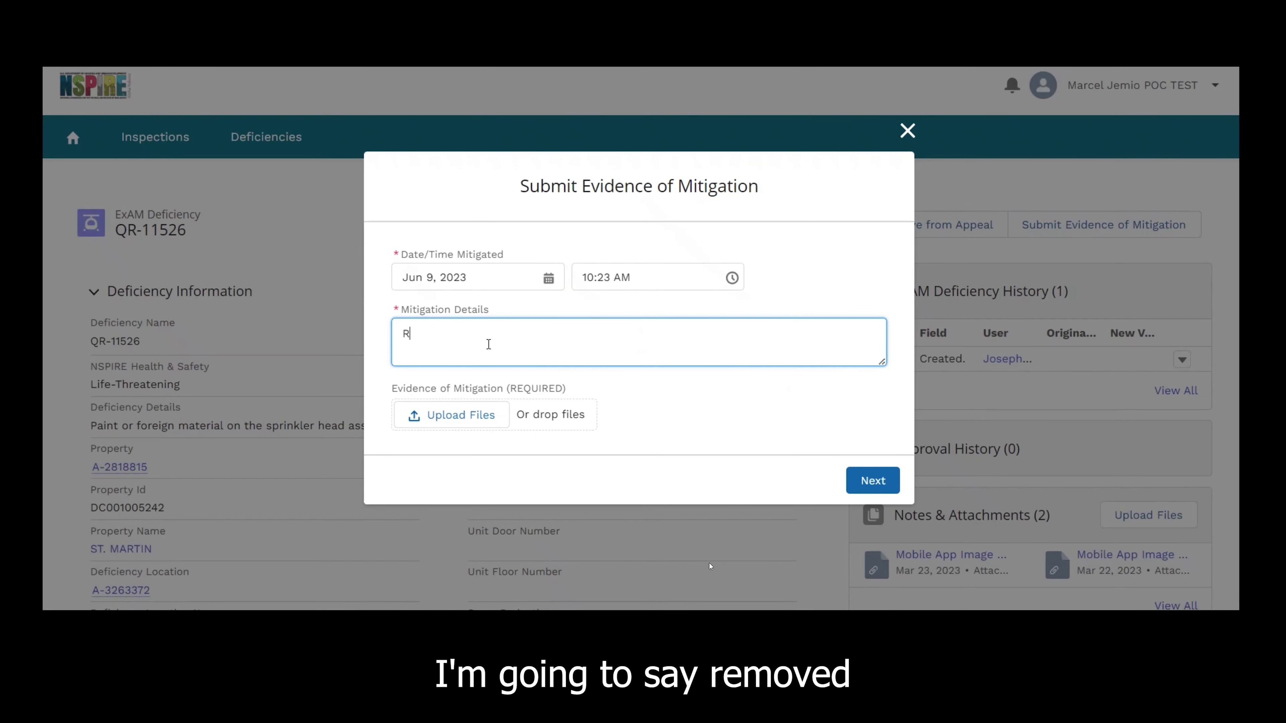
text(emoved the t)
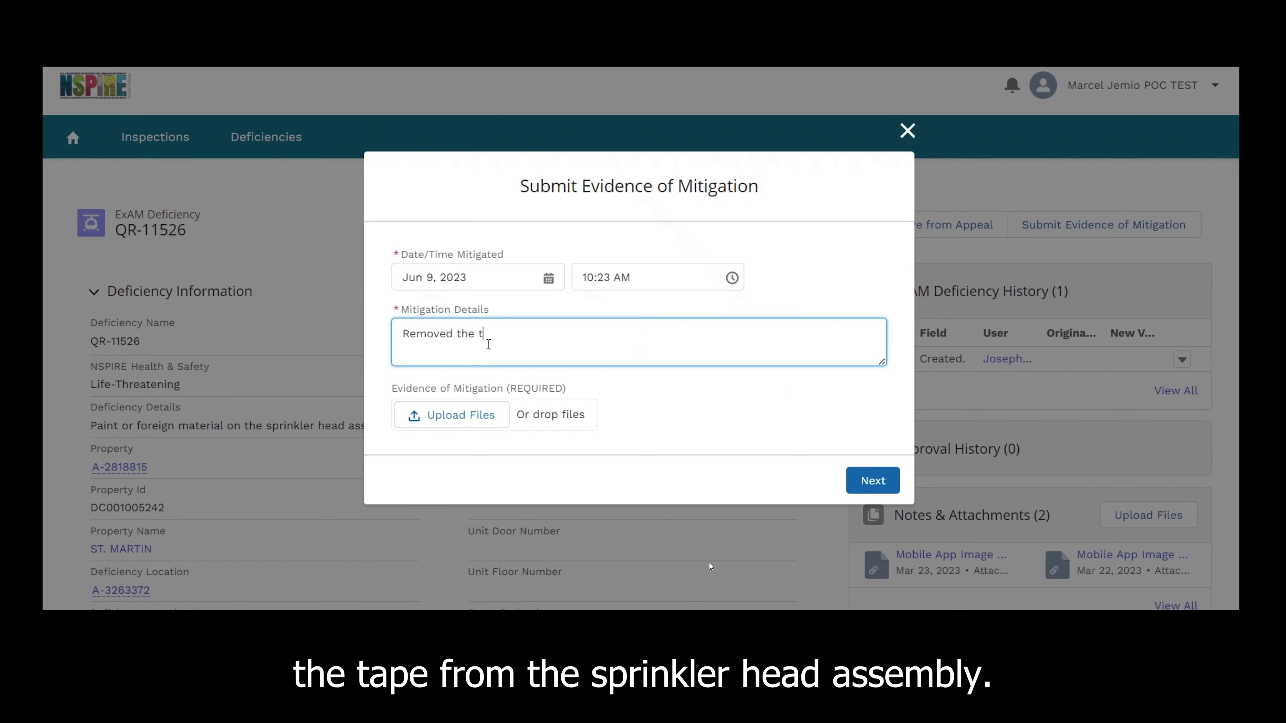
text(ape from the sprinkler head assembly.)
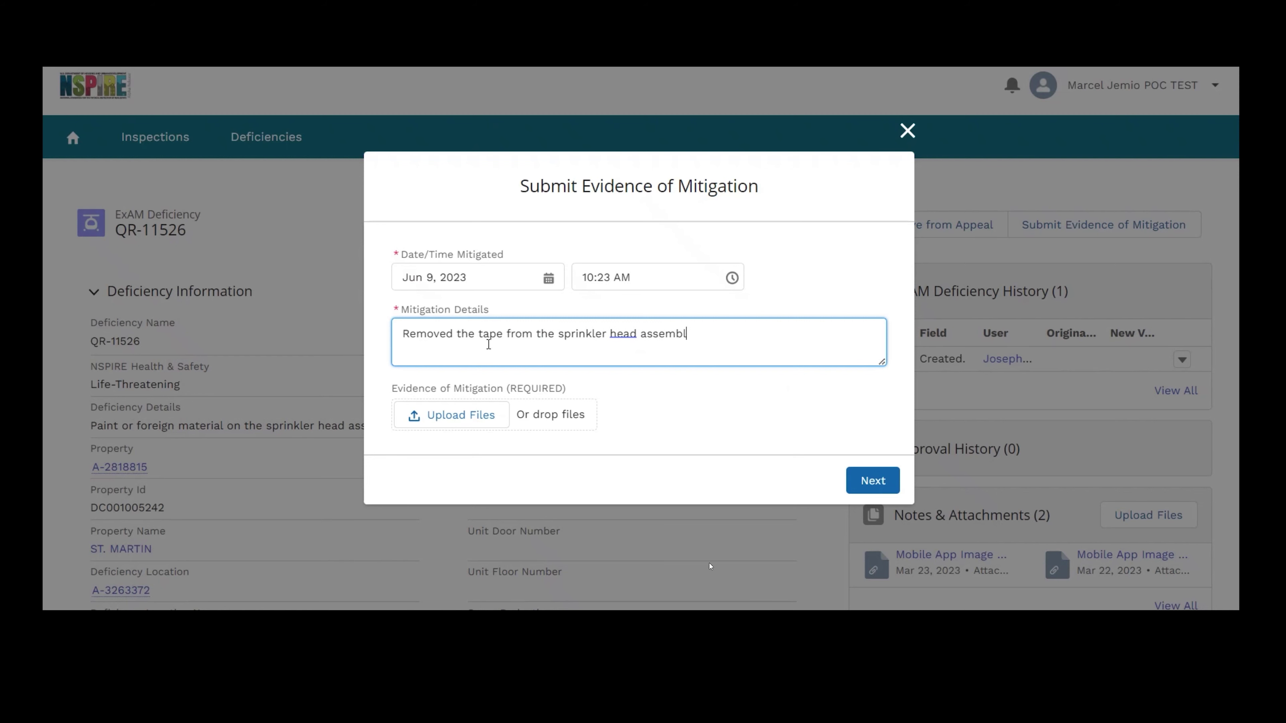
- Upload the SpinklerHead-Fixed photo as the mitigation evidence file
click(432, 420)
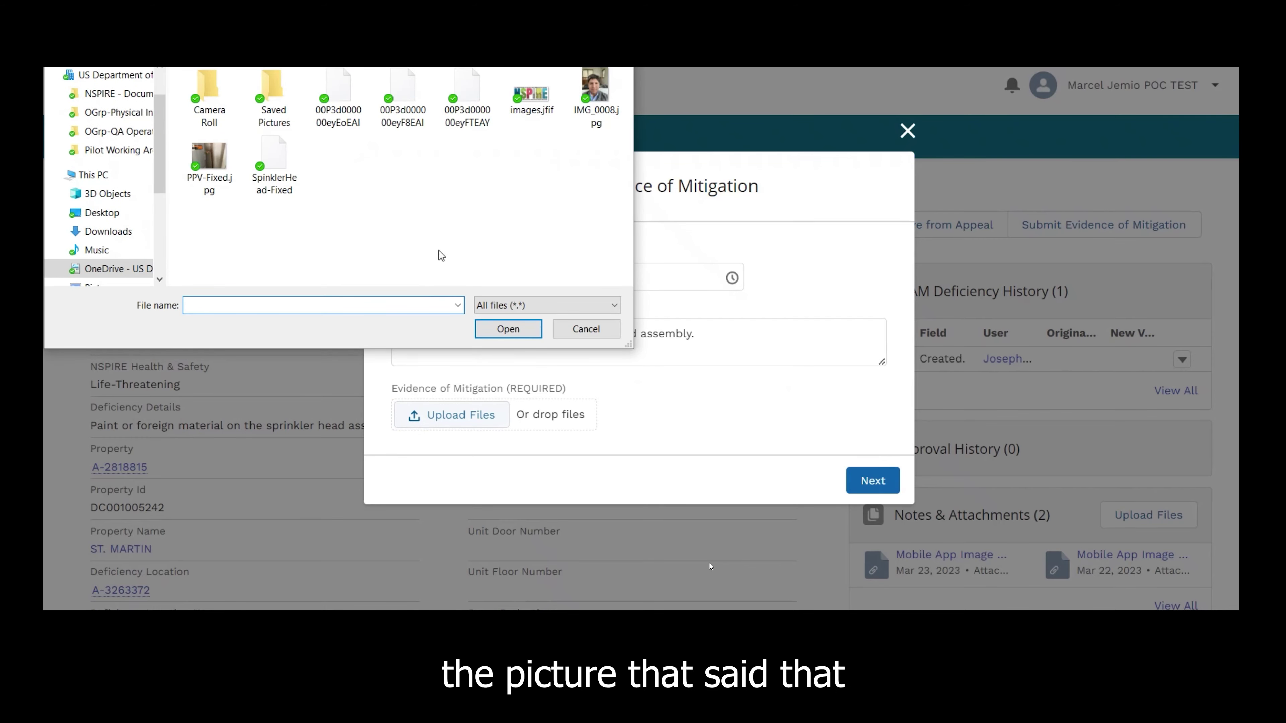
double_click(282, 169)
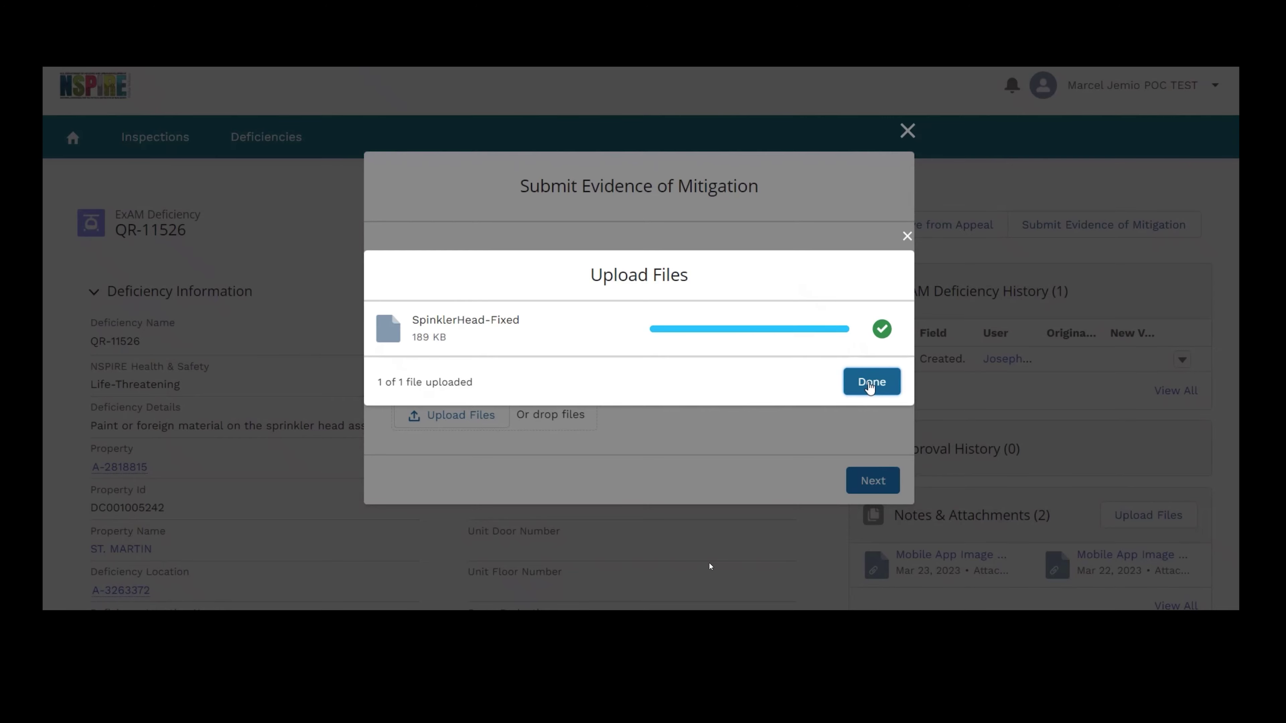
click(871, 385)
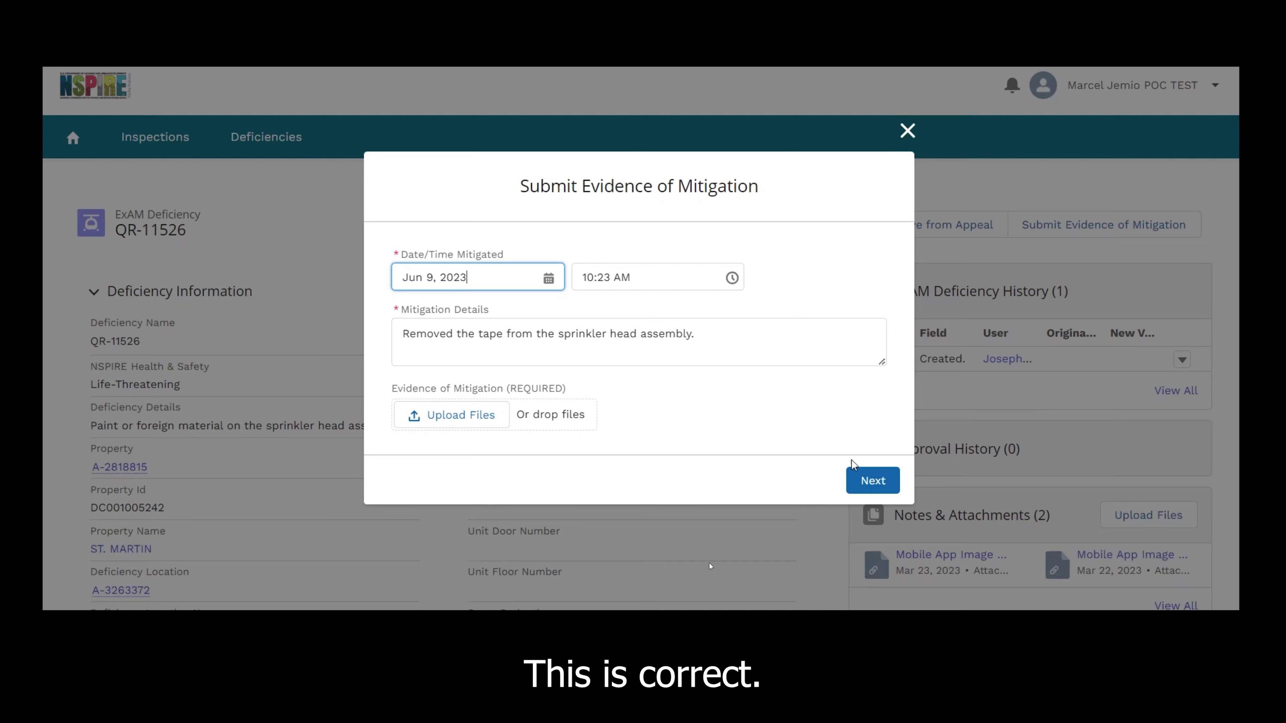
- Submit the evidence and confirm QR-11526 reads Evidence of Mitigation Submitted with SpinklerHead-Fixed attached
click(871, 487)
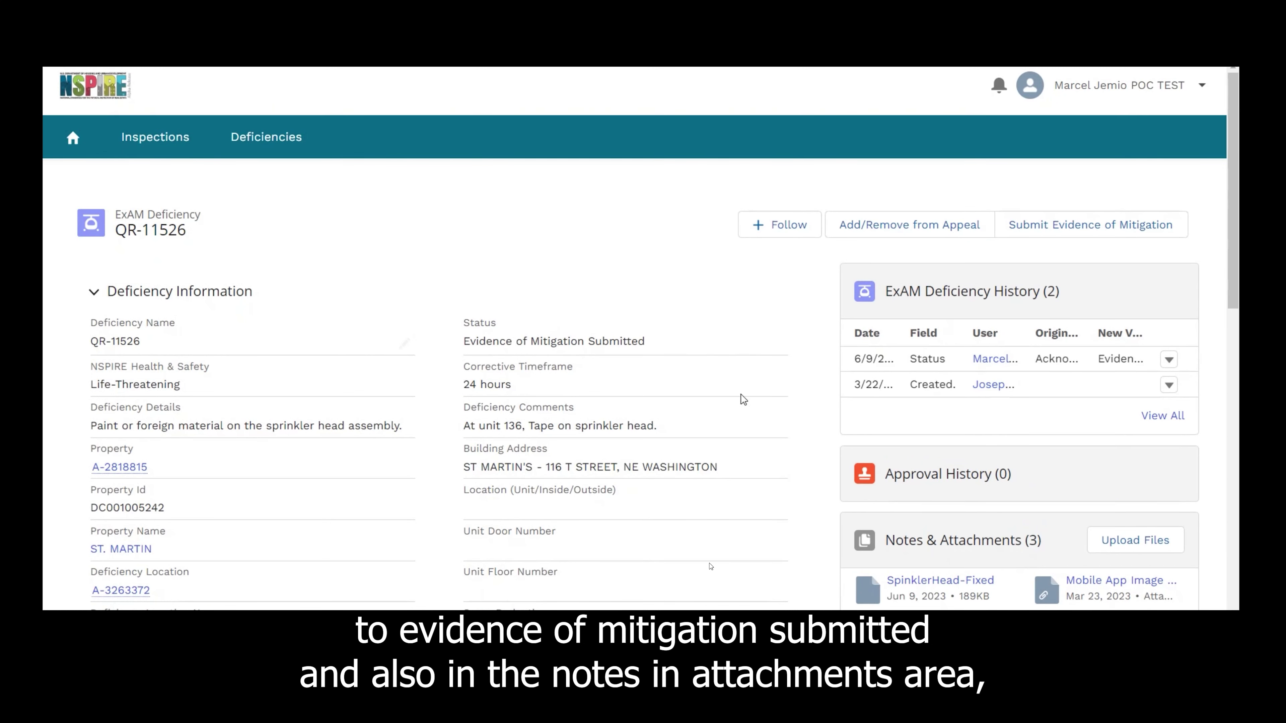
scroll(742, 399, down, 2)
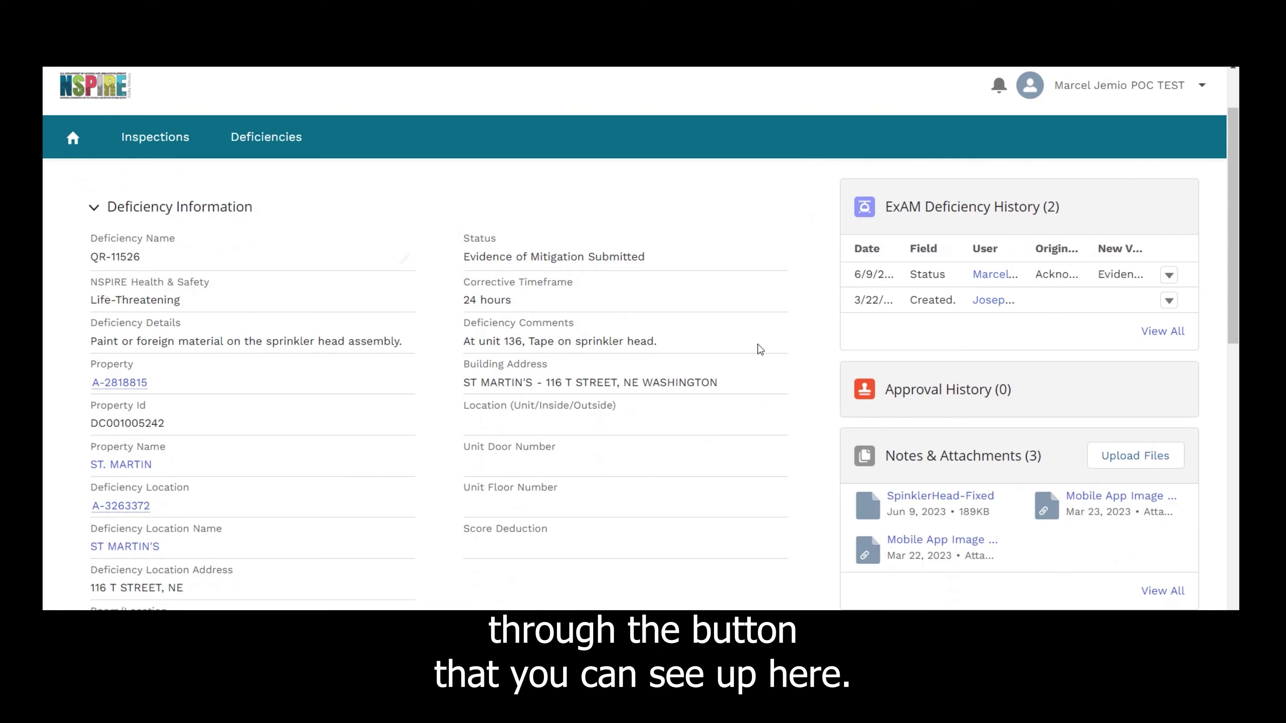
scroll(758, 348, up, 2)
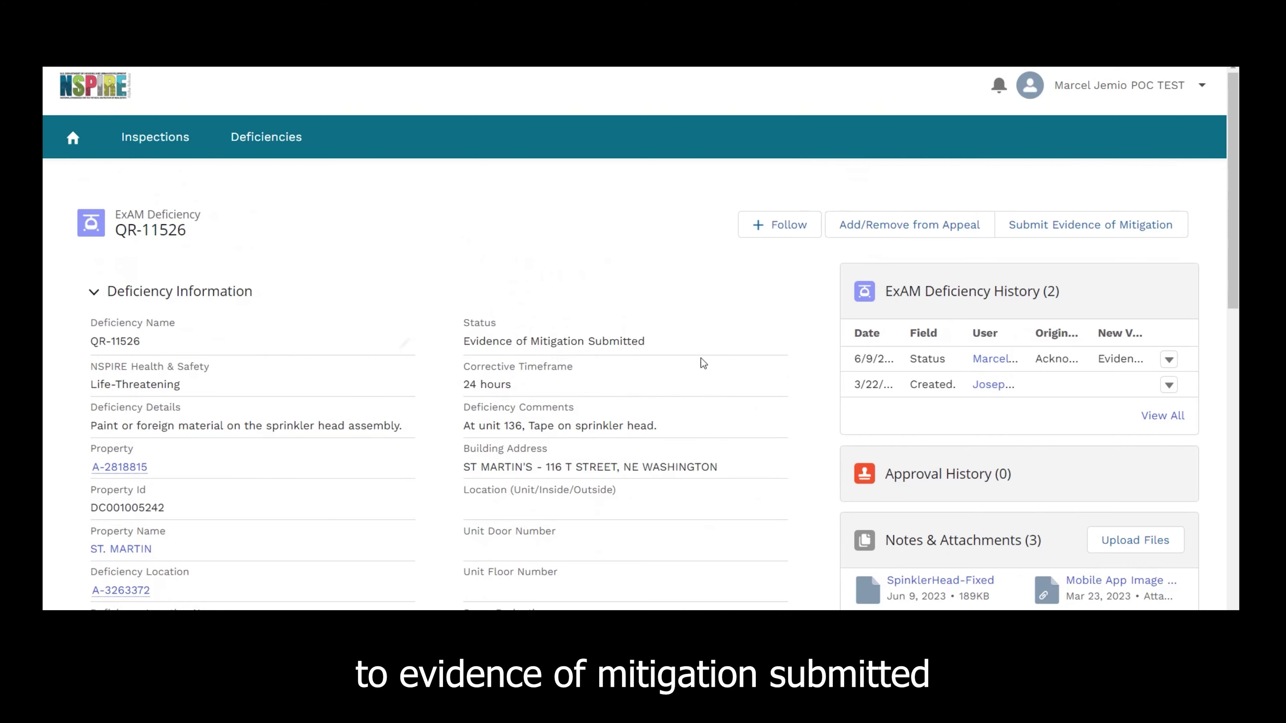
scroll(703, 363, down, 3)
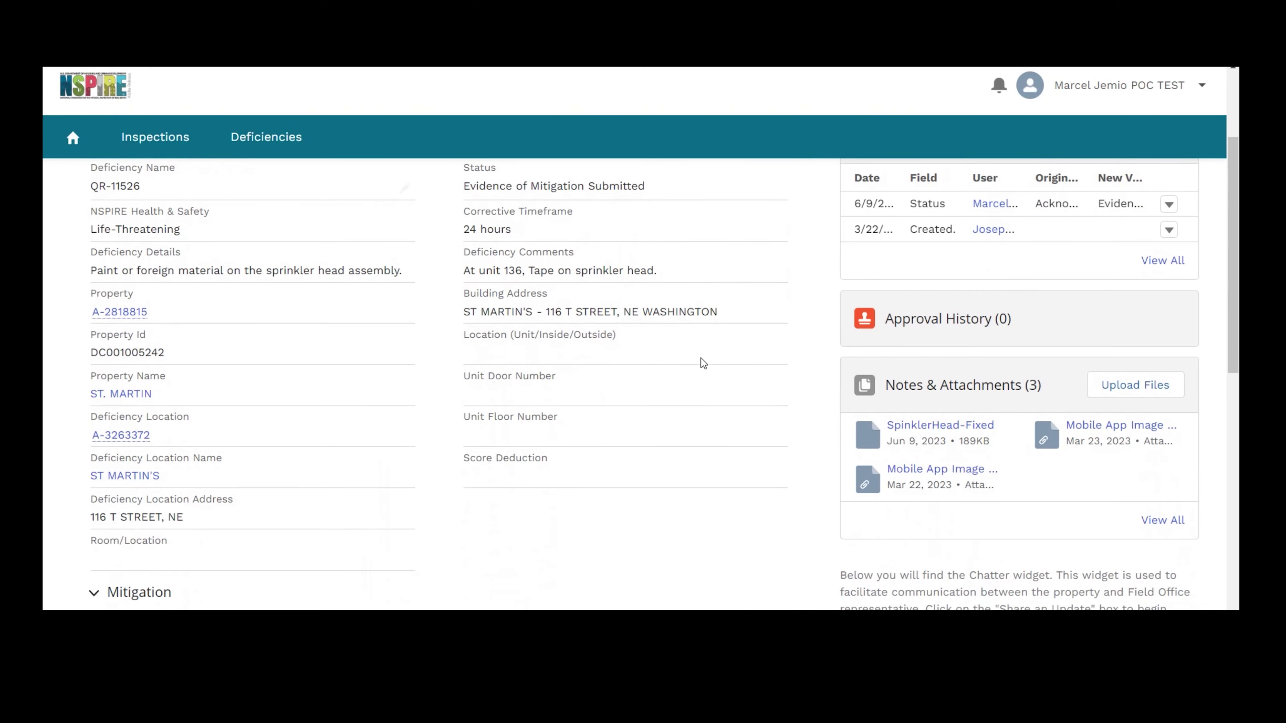
scroll(703, 363, down, 4)
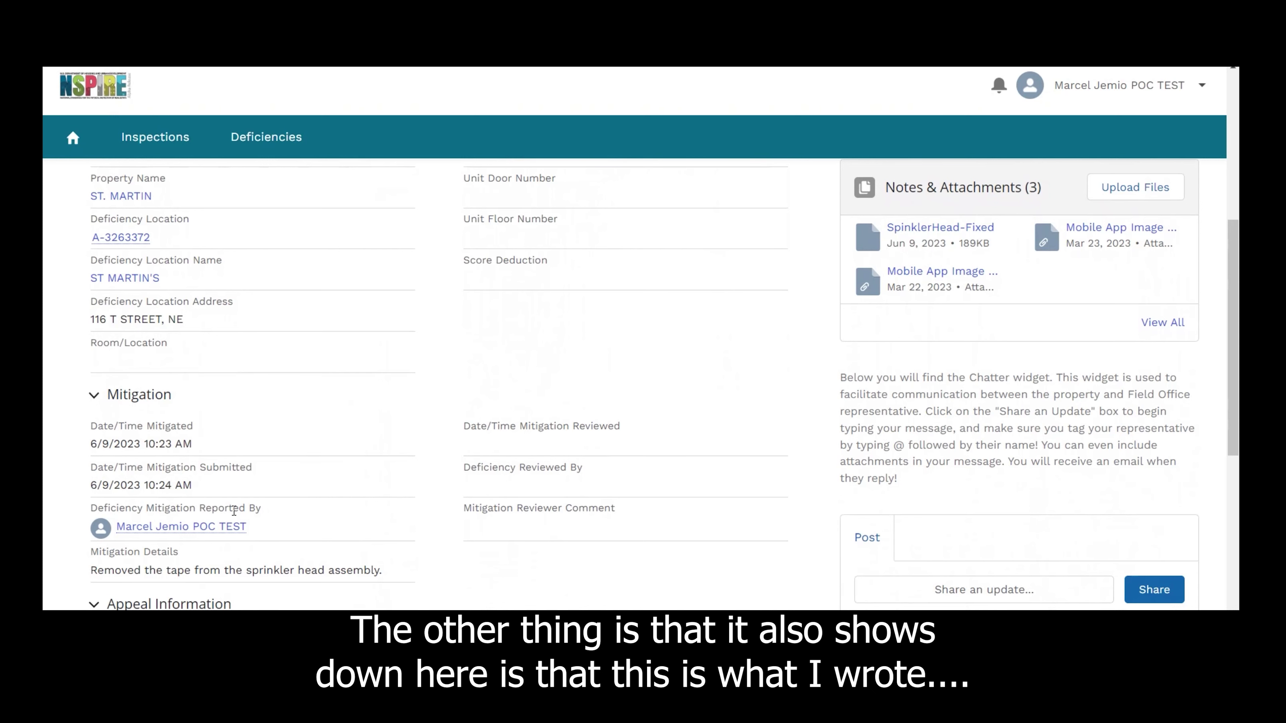
double_click(115, 571)
click(307, 574)
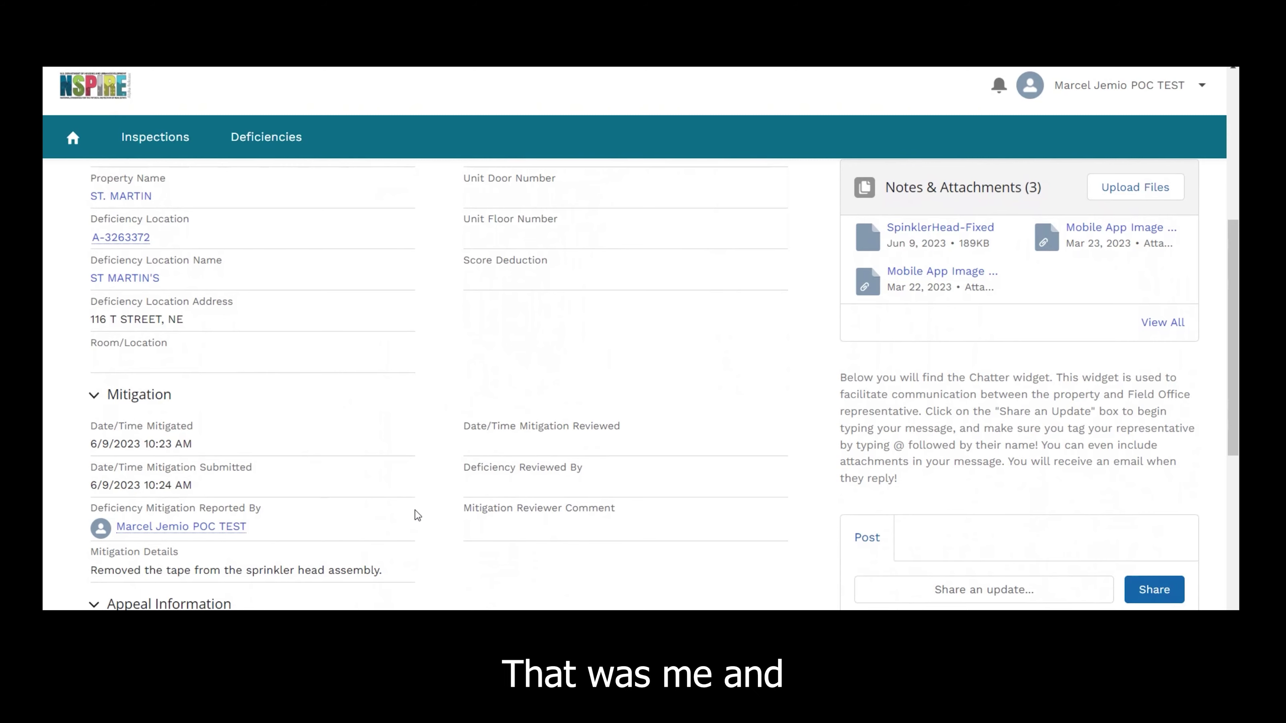
scroll(680, 335, up, 6)
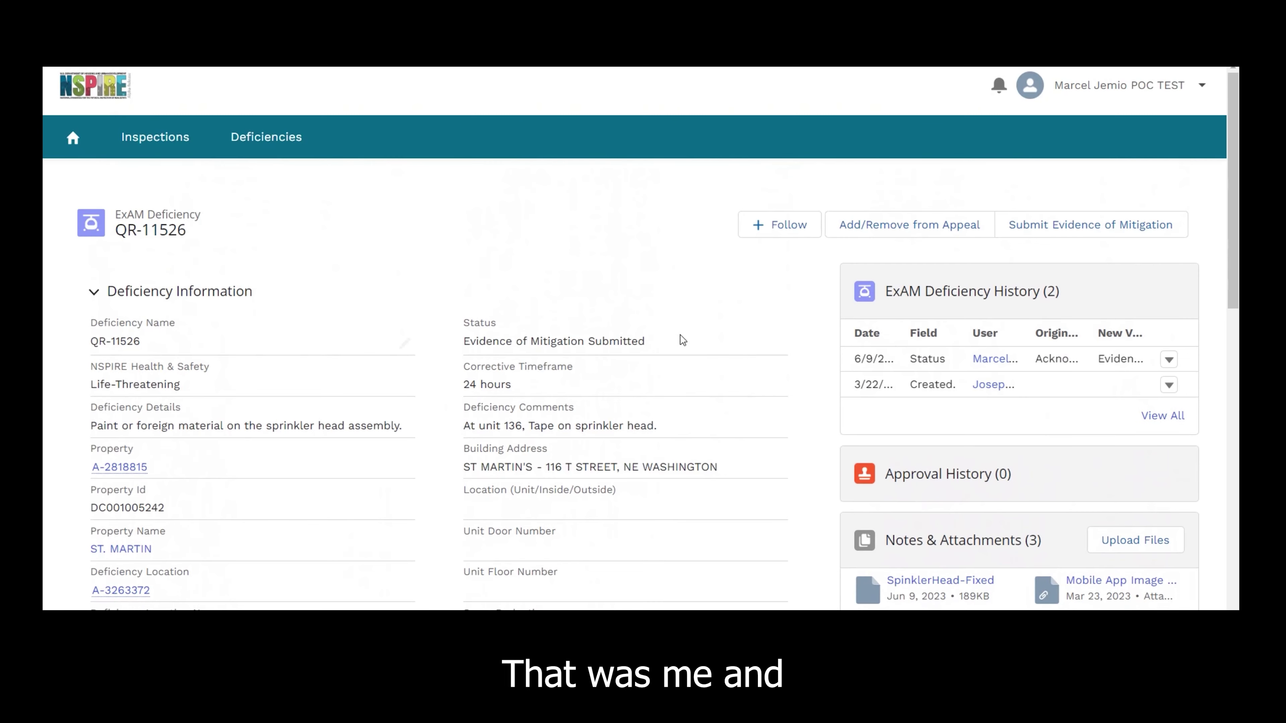